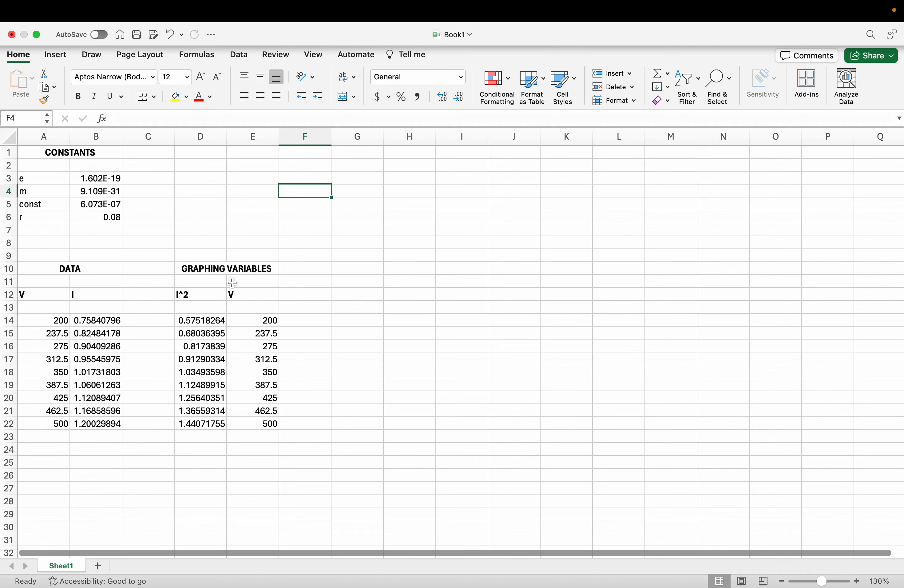
Step: Review the V and I measurements in the DATA table, rows 14 to 22
scroll(232, 283, "down", 3)
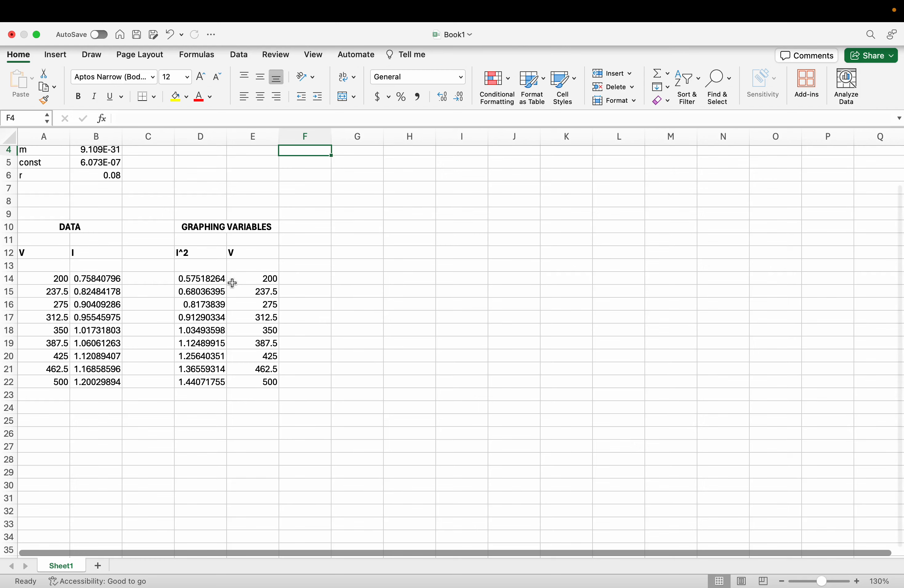
scroll(213, 259, "down", 3)
scroll(213, 259, "down", 1)
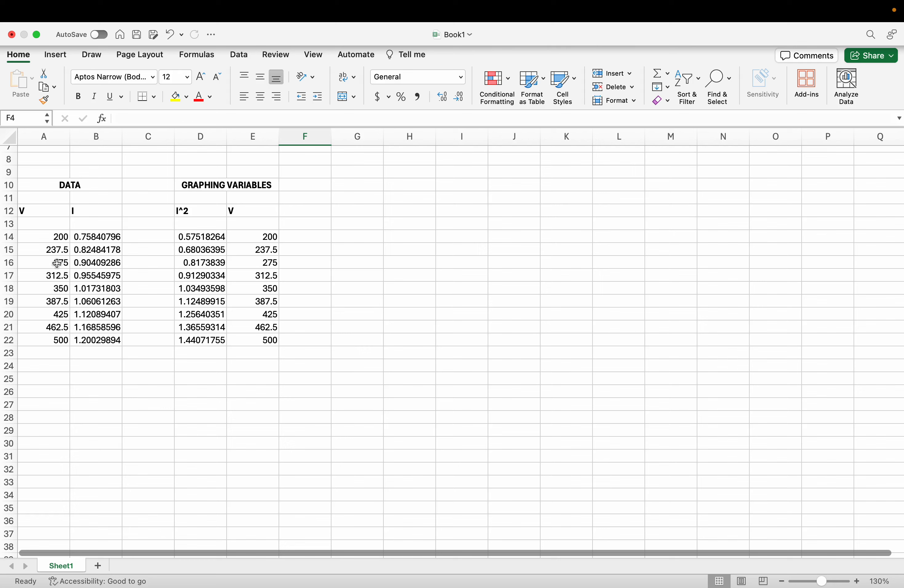
left_click(56, 238)
left_click_drag(57, 248, 51, 340)
left_click(82, 340)
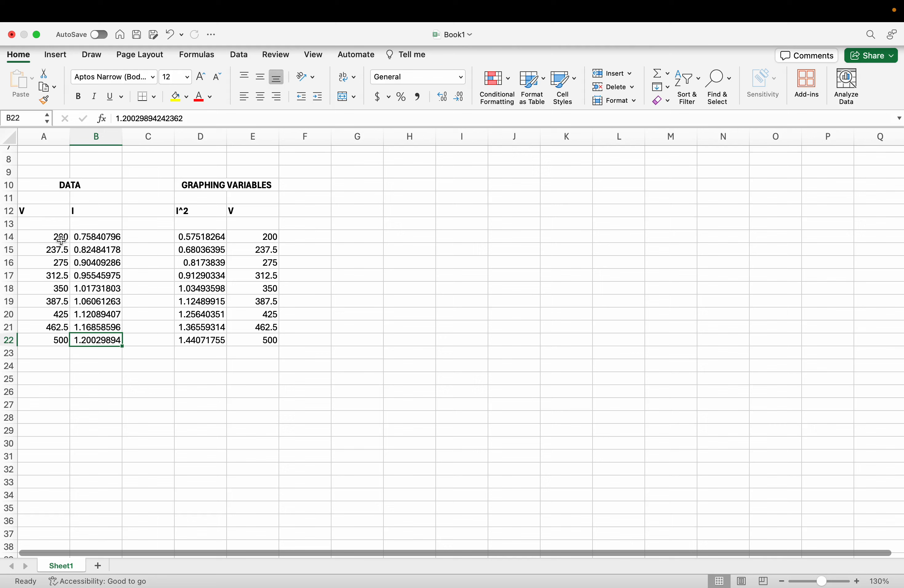
double_click(50, 211)
type("(")
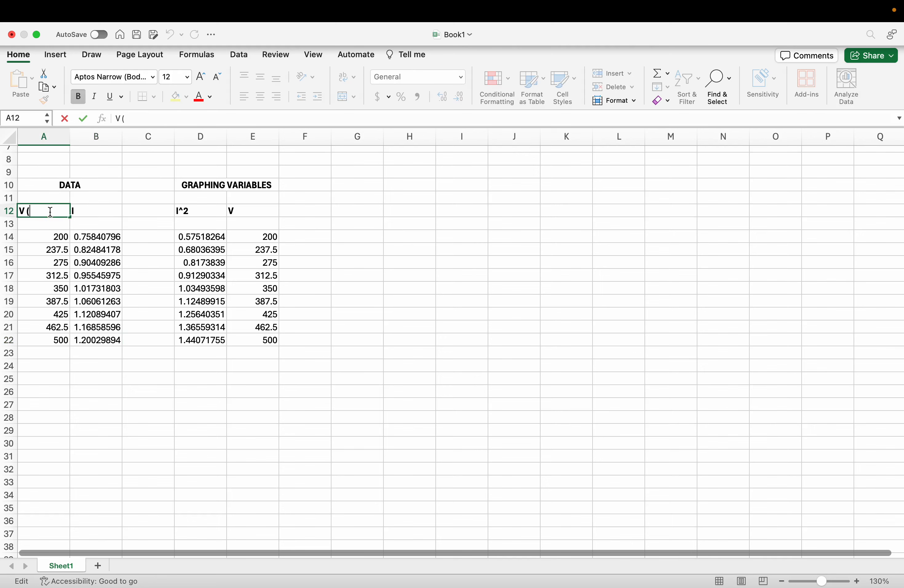
type("V)")
key("BackSpace")
key("BackSpace")
left_click(57, 264)
Step: Examine the voltage values in A14:A22, the current values in B14:B22 and the first I^2 value in D14
left_click_drag(59, 237, 61, 336)
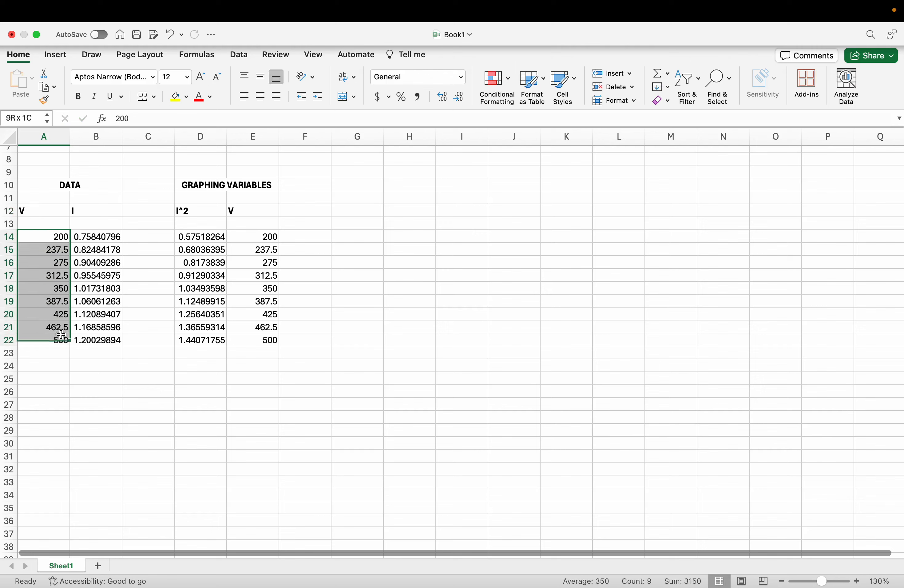
left_click(110, 237)
left_click_drag(110, 237, 102, 336)
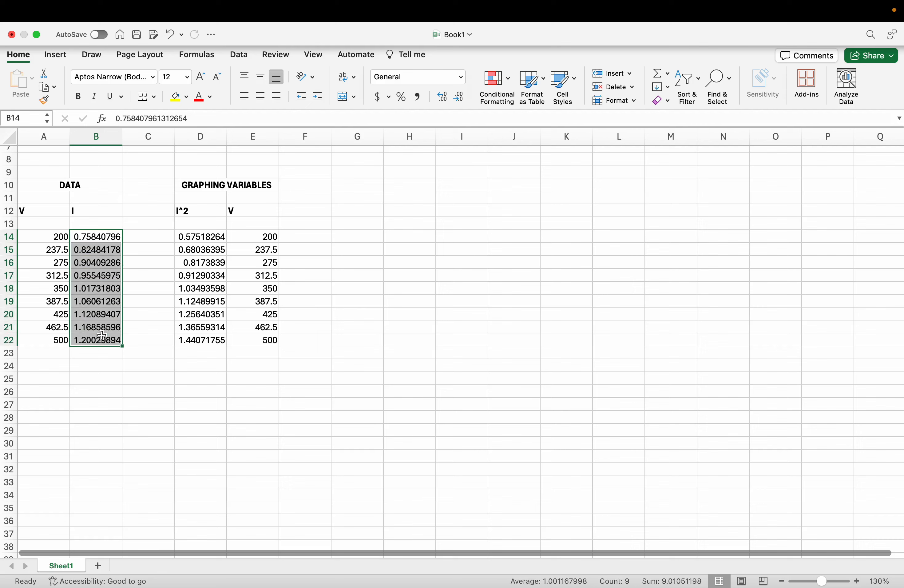
left_click(101, 237)
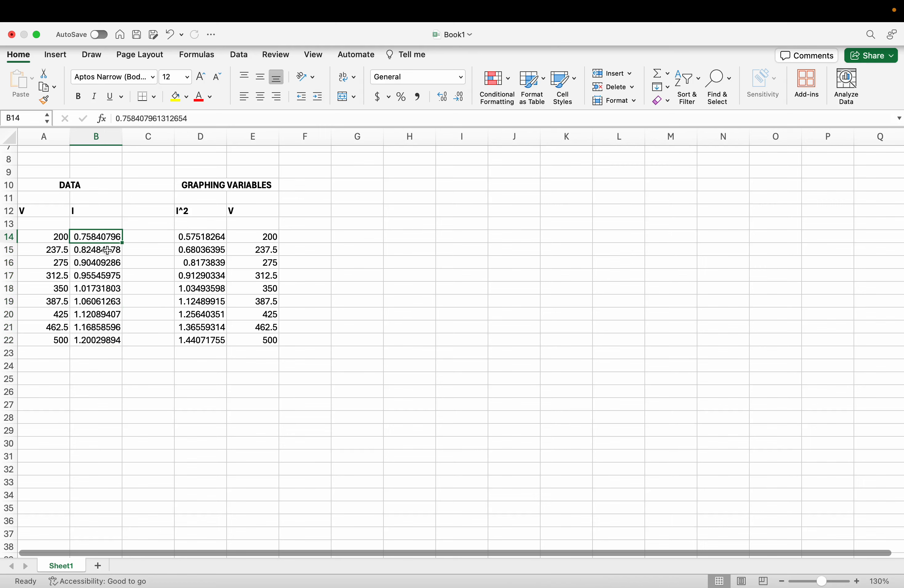
left_click(109, 263)
left_click(103, 300)
left_click(103, 315)
left_click(102, 327)
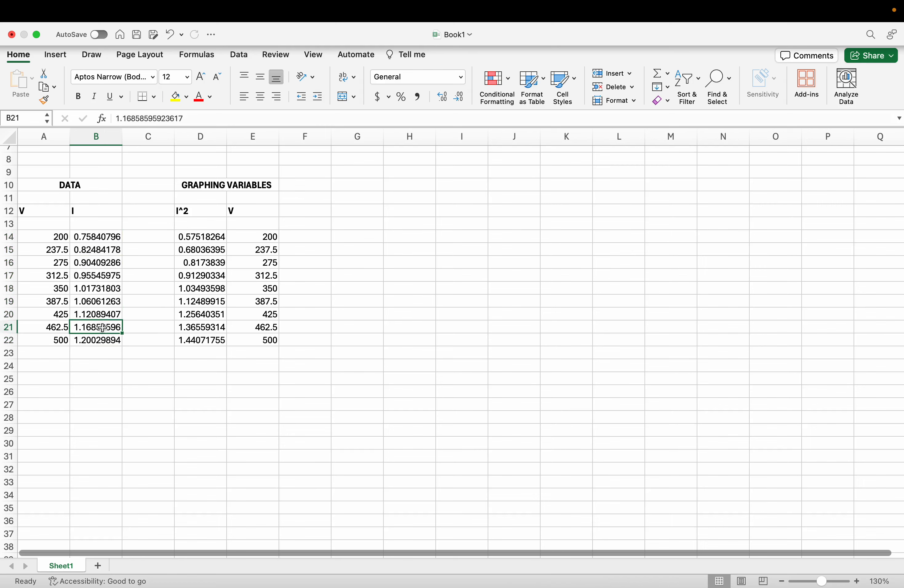
left_click(103, 340)
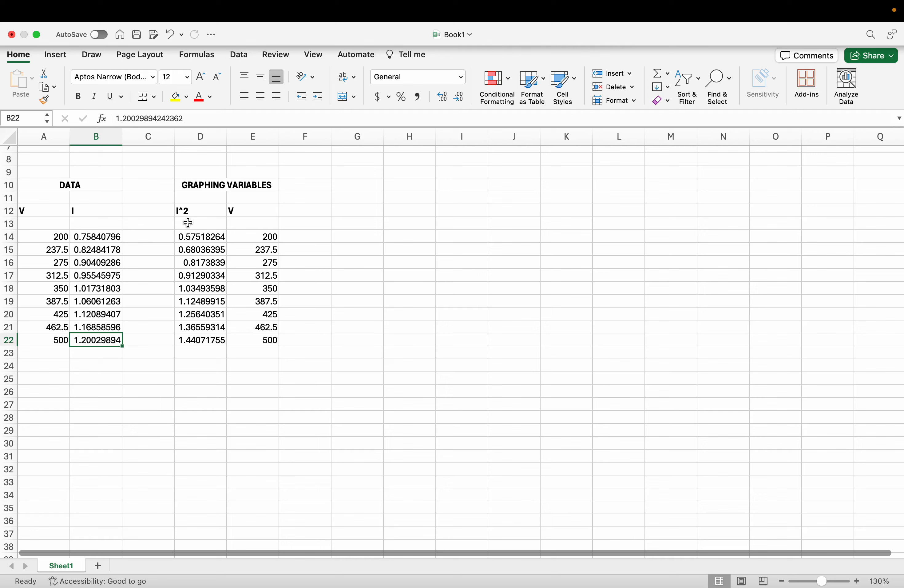
left_click(183, 239)
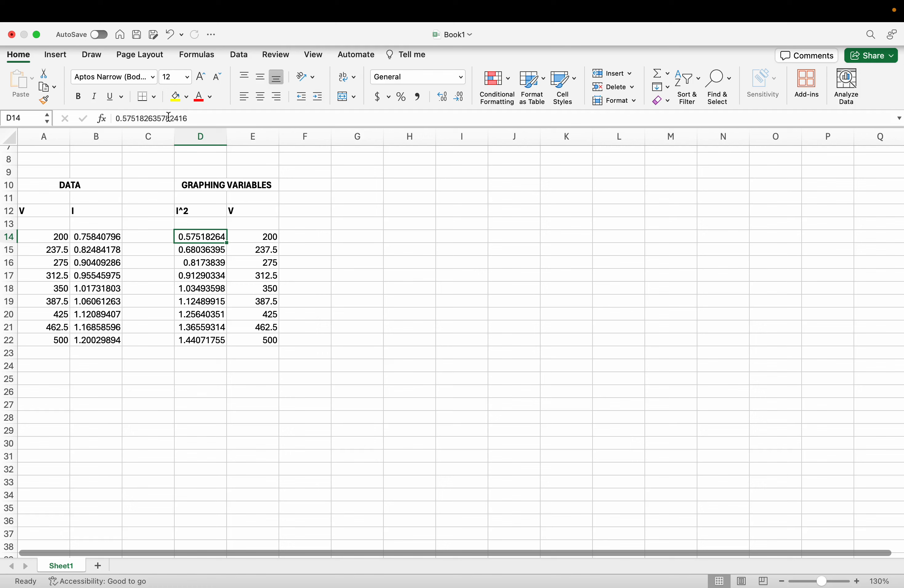
left_click(307, 244)
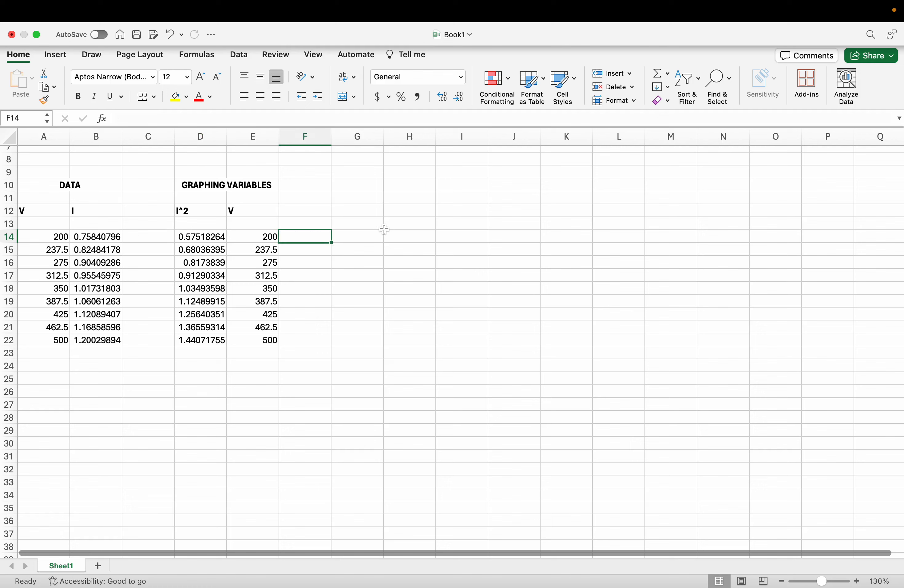
left_click(386, 228)
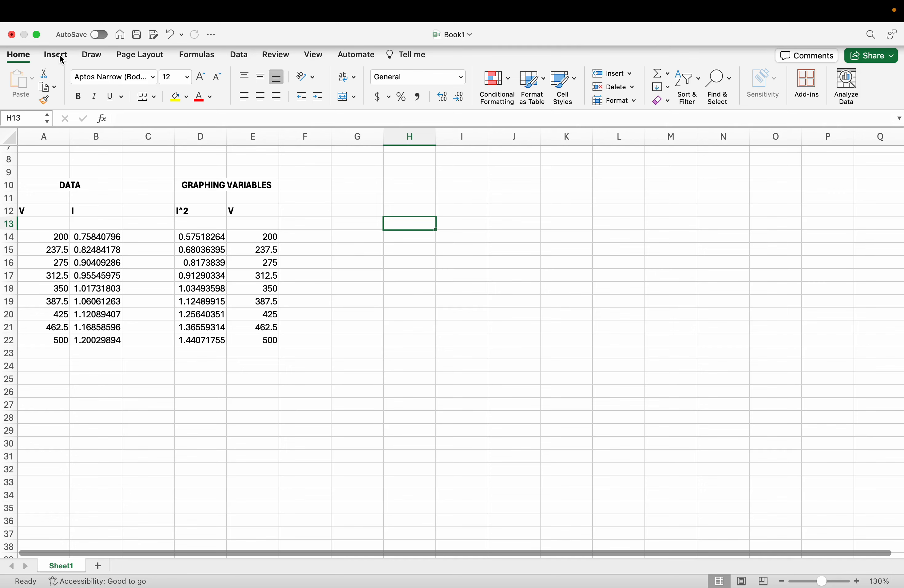
Step: Insert a markers-only scatter chart of the graphing variables I^2 and V from D14:E22
scroll(411, 258, "up", 3)
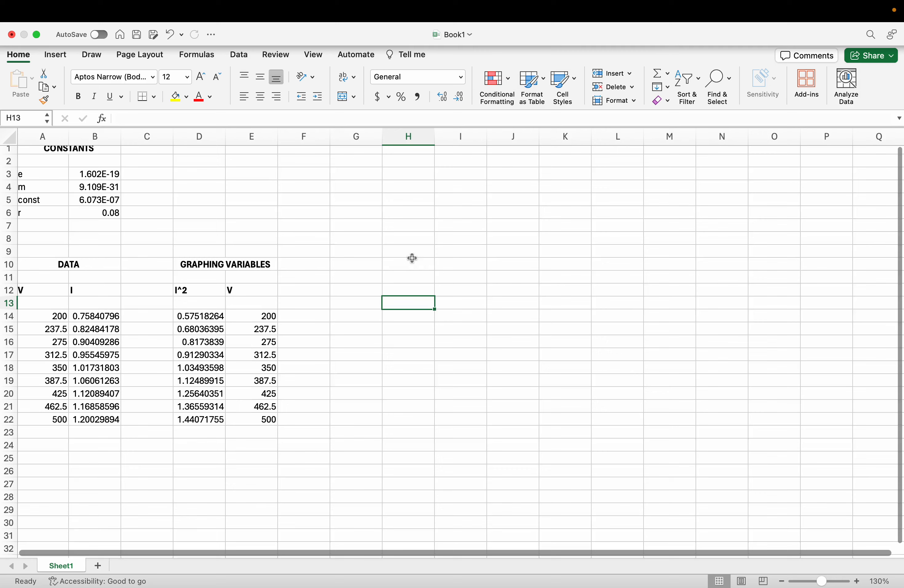
left_click(56, 55)
left_click_drag(214, 321, 253, 418)
scroll(250, 343, "down", 2)
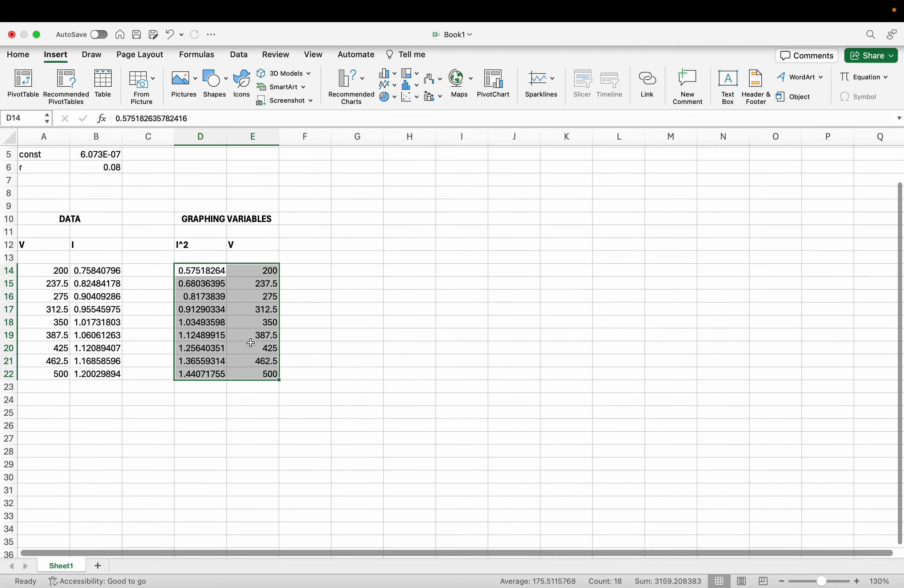
left_click(408, 98)
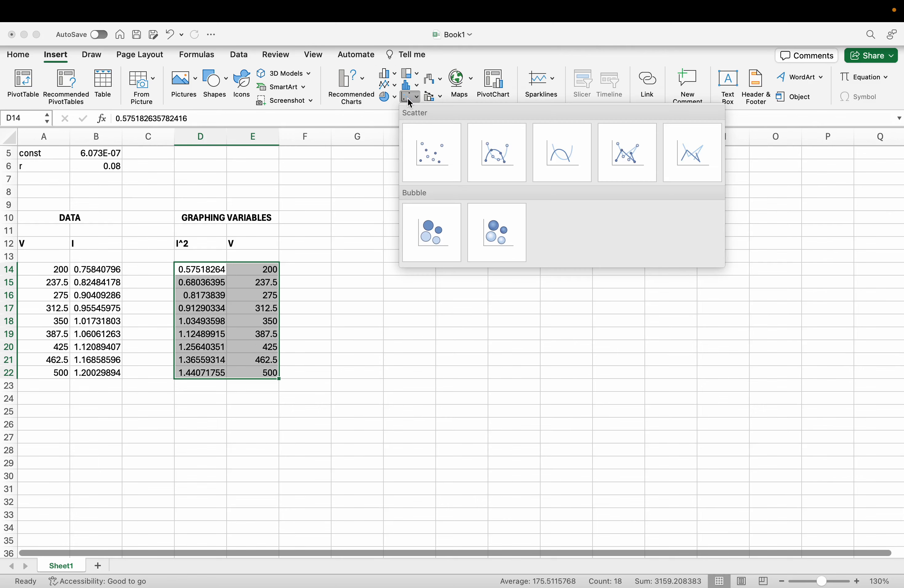
left_click(431, 153)
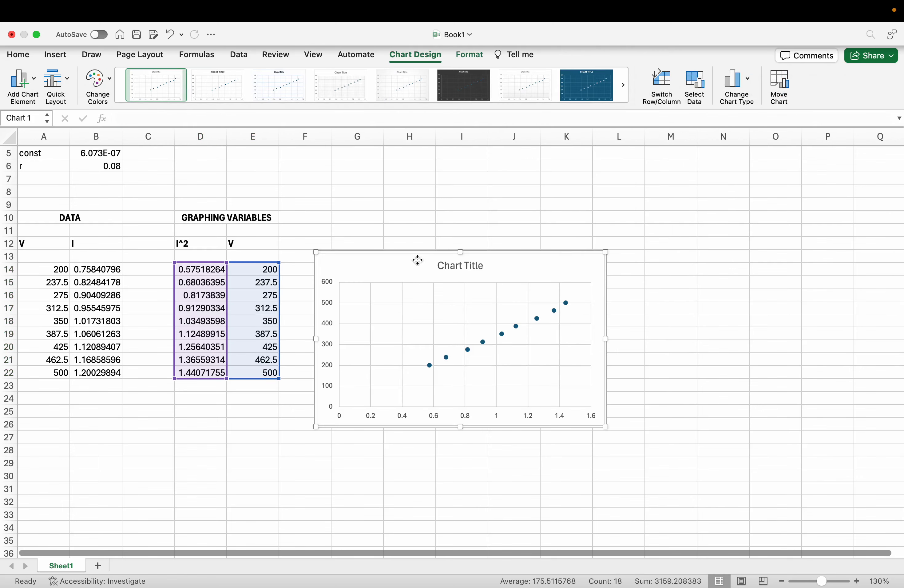
Step: Move the scatter chart up and to the right, spanning about columns G to L from row 8, and deselect it
left_click_drag(416, 259, 433, 197)
left_click_drag(501, 196, 522, 196)
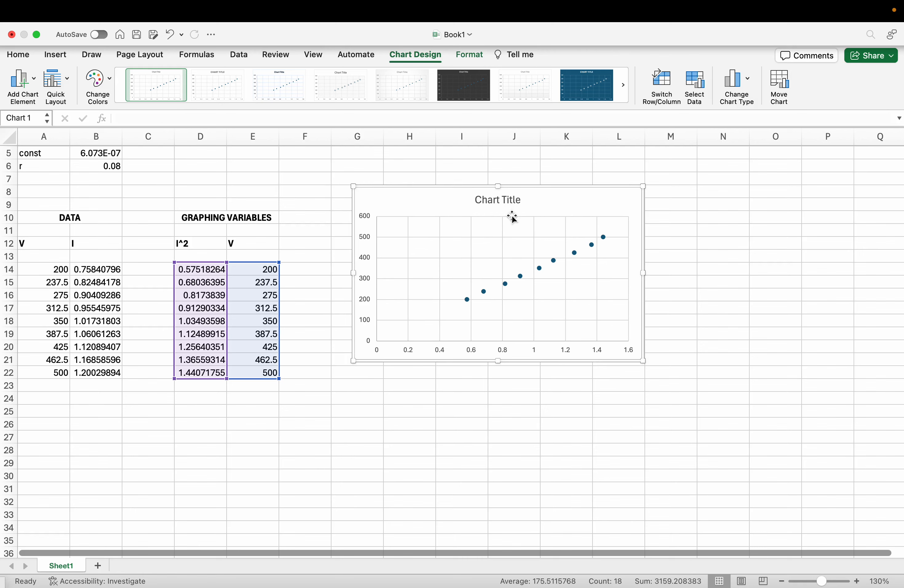
left_click(739, 269)
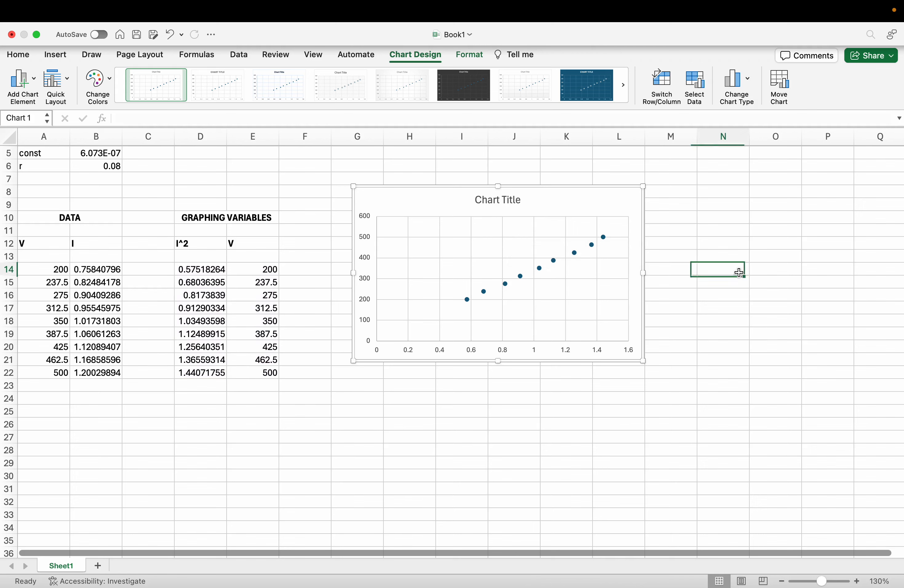
Step: Add a linear trendline to the scatter series and display its equation on the chart
left_click(539, 268)
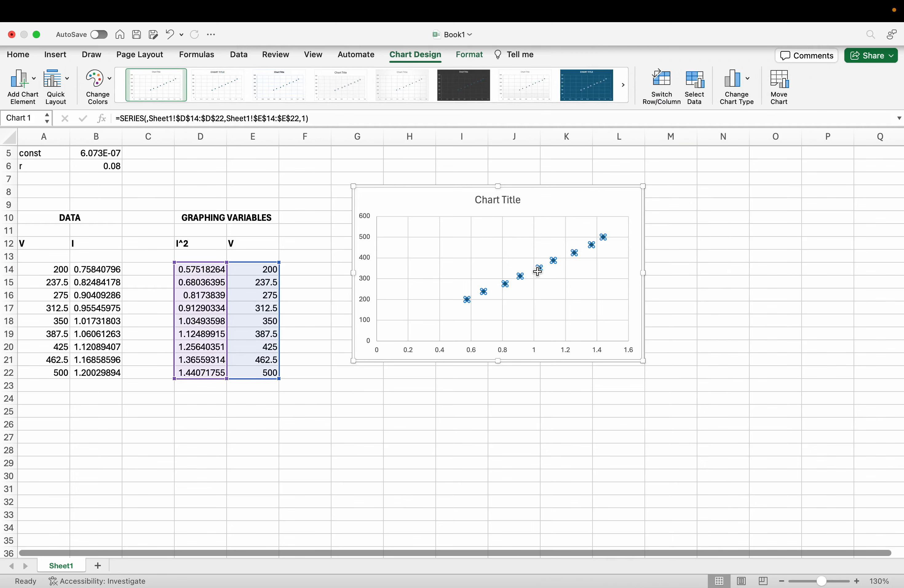
right_click(539, 270)
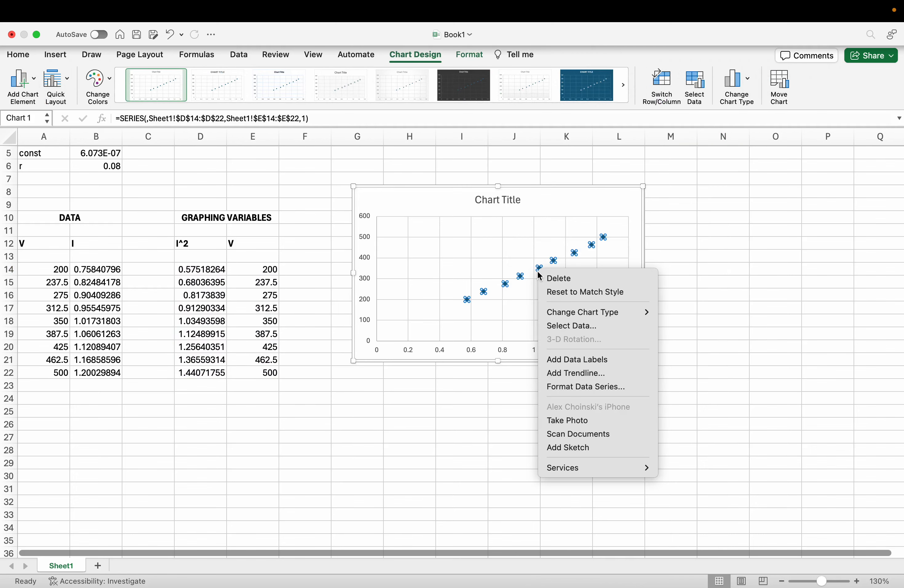
left_click(560, 374)
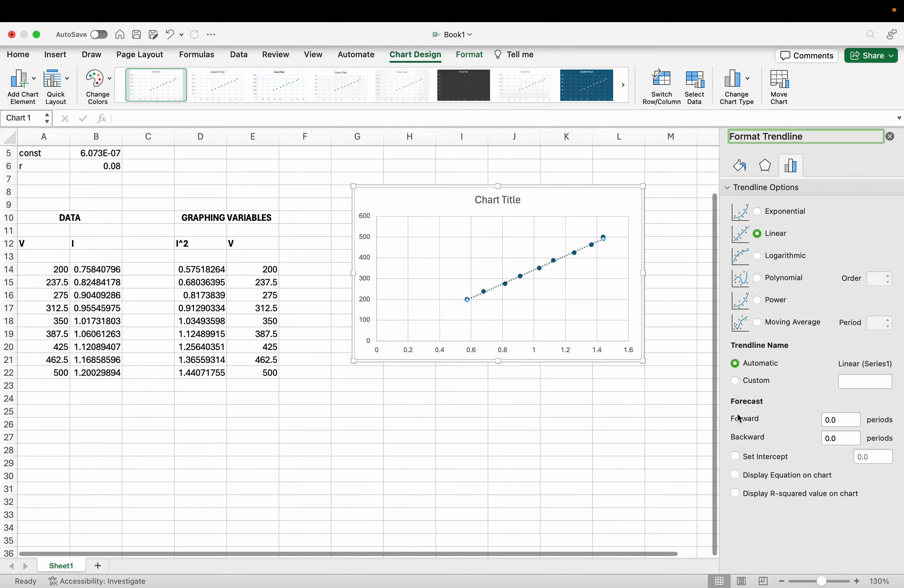
left_click(737, 476)
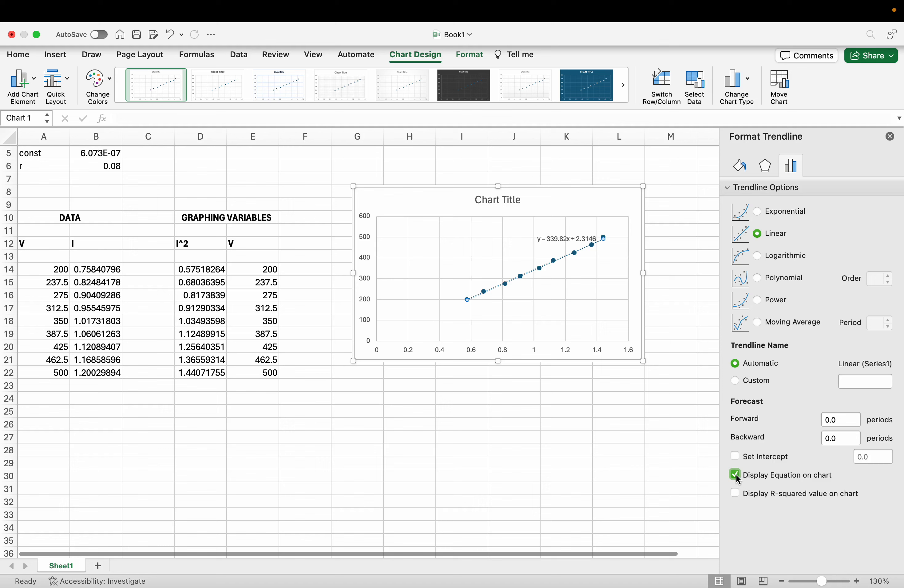
Step: Move the trendline equation label off the data points to just right of the chart title
left_click(581, 239)
left_click_drag(581, 238, 569, 200)
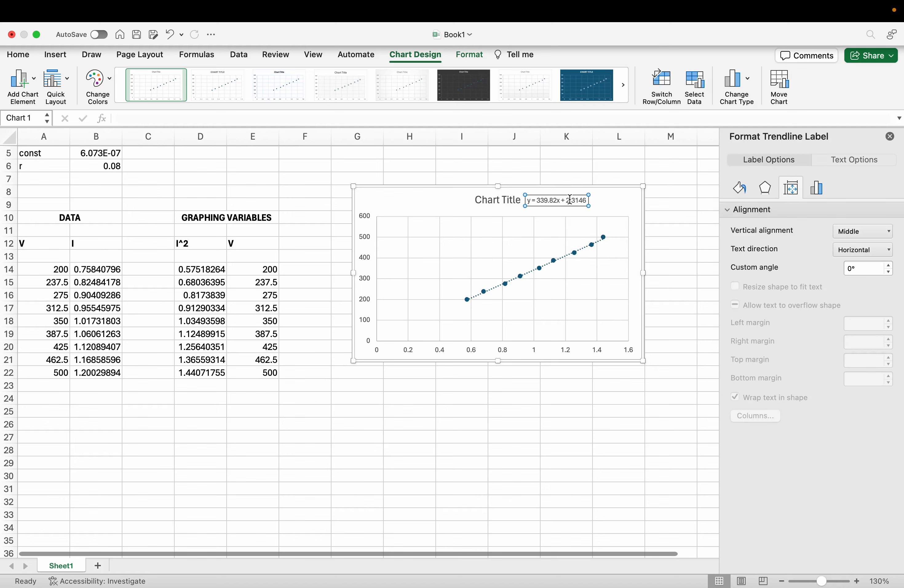
left_click(572, 178)
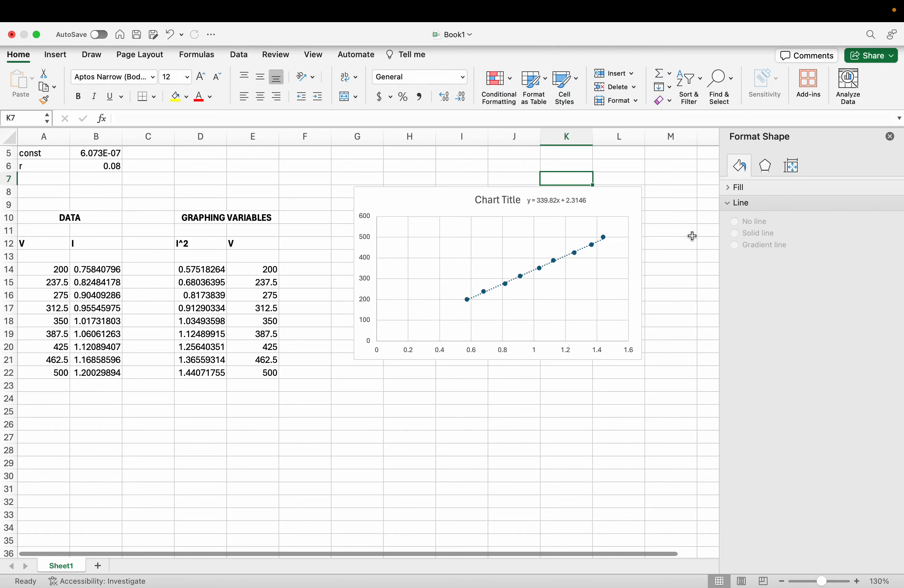
Step: Examine the trendline equation and the fitted data points in the chart up close
scroll(692, 235, "right", 2)
scroll(692, 236, "down", 1)
scroll(693, 236, "right", 2)
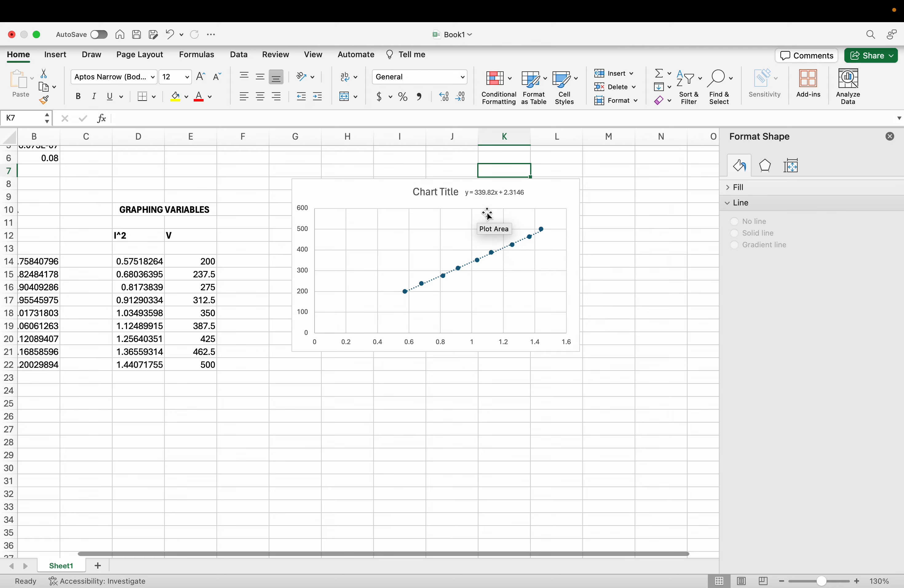
scroll(488, 215, "up", 10)
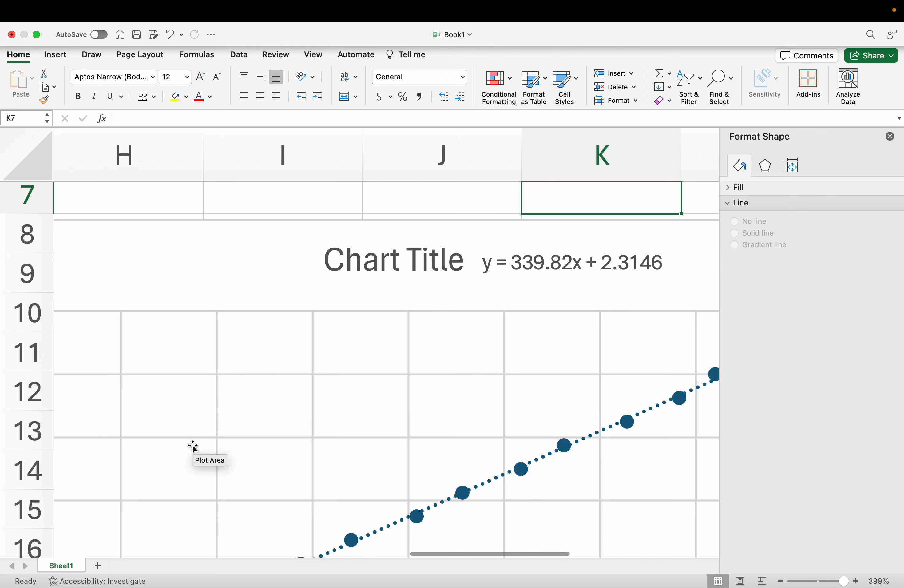
scroll(383, 478, "right", 5)
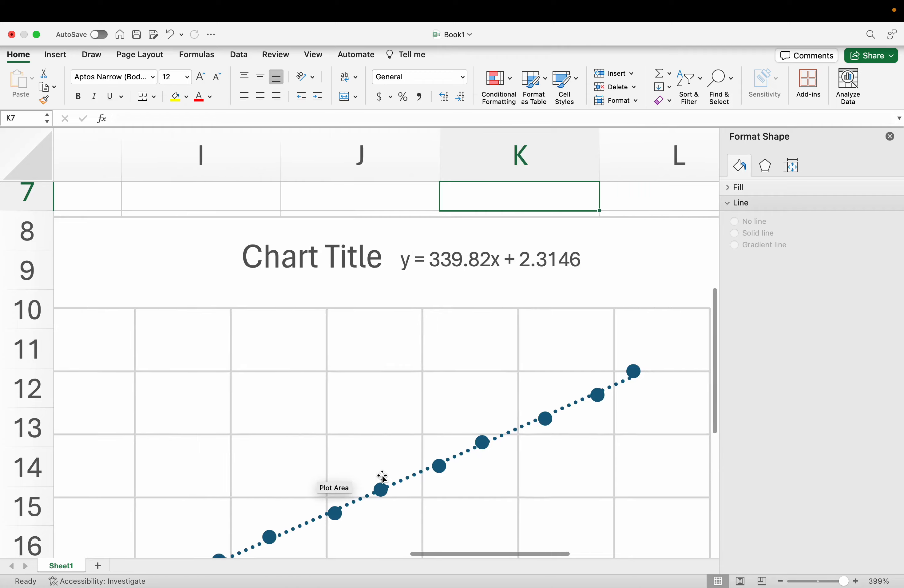
scroll(383, 477, "down", 5)
scroll(444, 333, "left", 2)
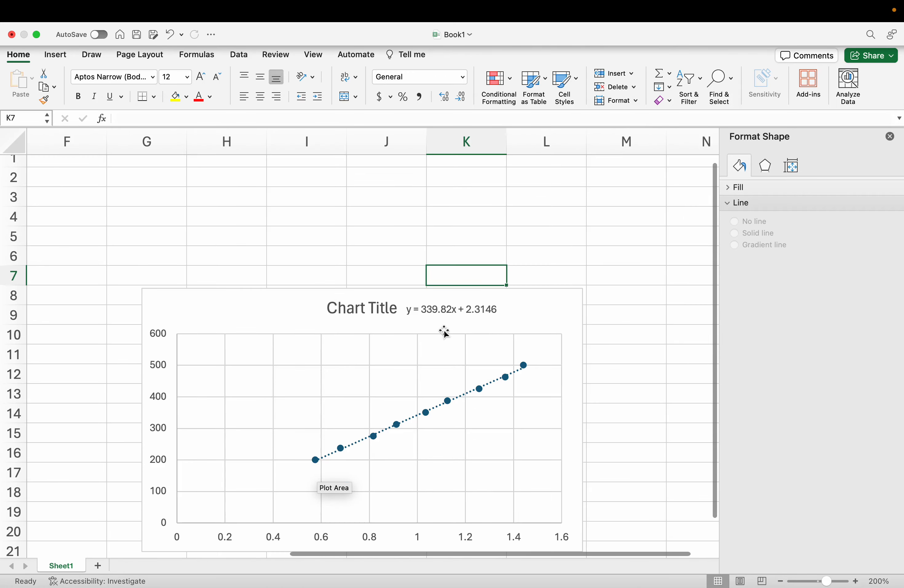
scroll(484, 323, "down", 4)
scroll(483, 322, "right", 1)
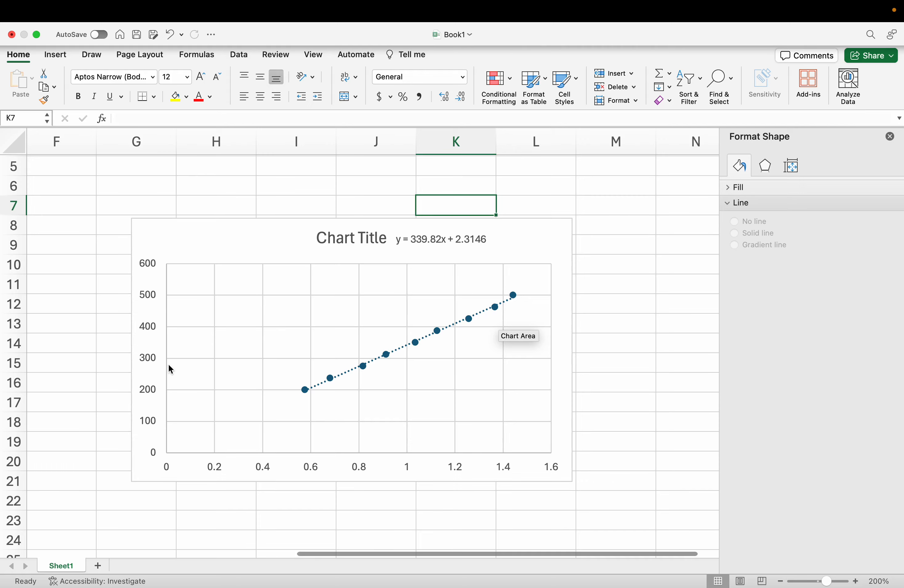
scroll(395, 361, "down", 1)
scroll(396, 361, "right", 1)
scroll(394, 358, "down", 4)
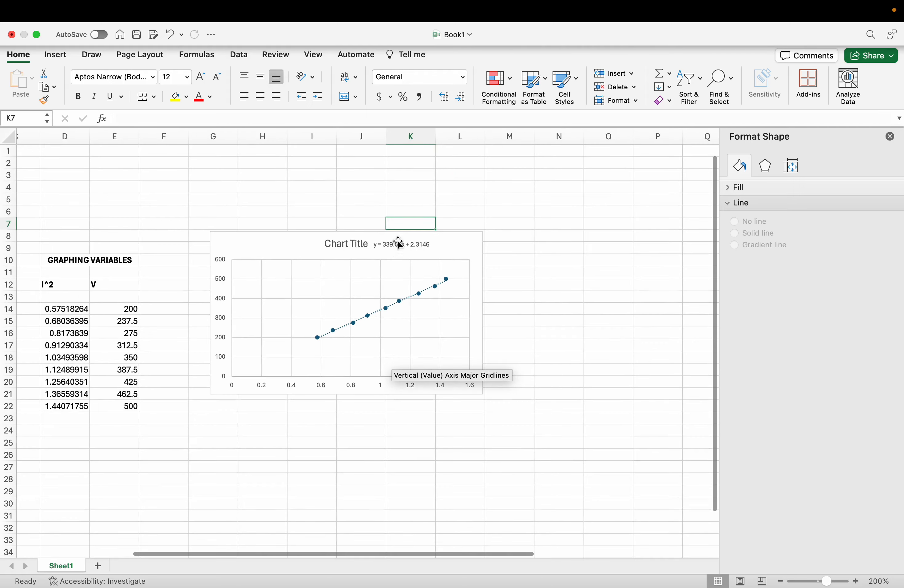
scroll(397, 245, "down", 1)
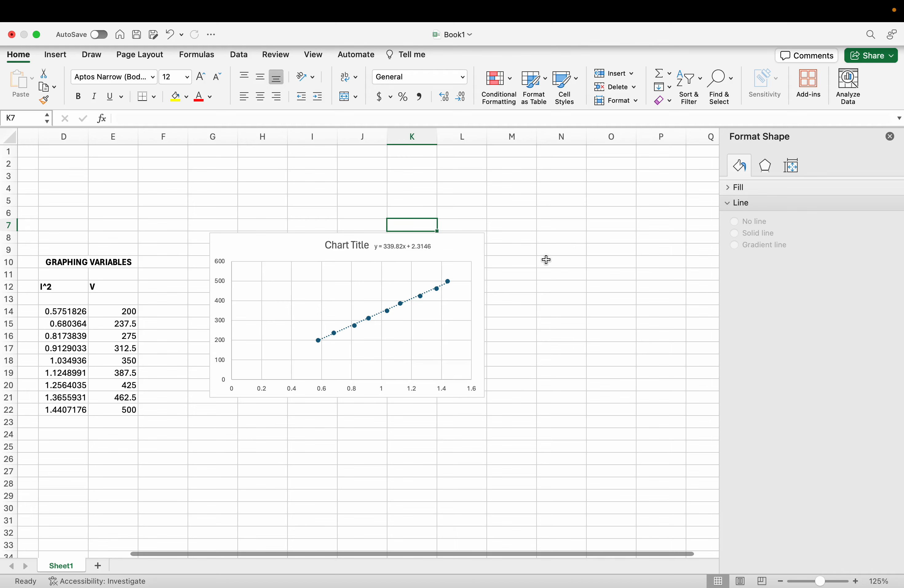
left_click(579, 249)
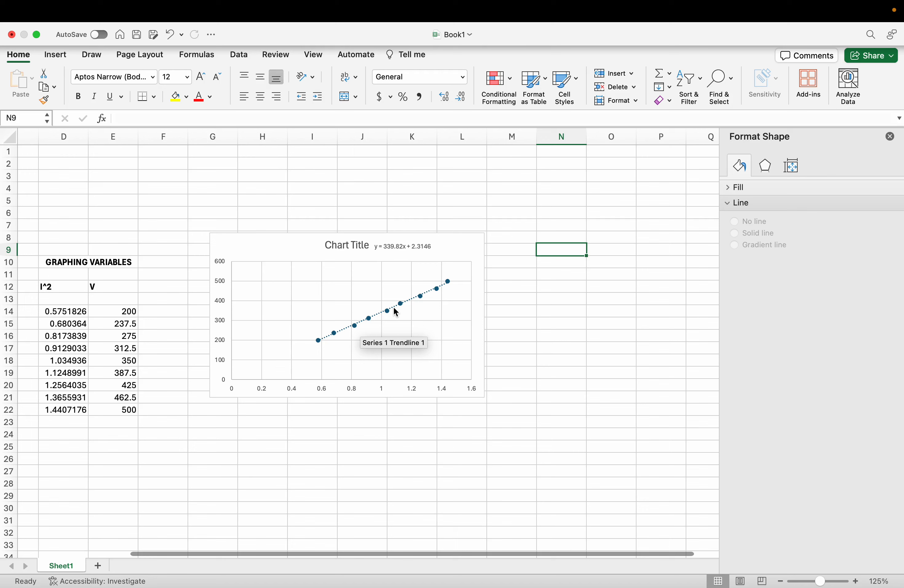
left_click(561, 266)
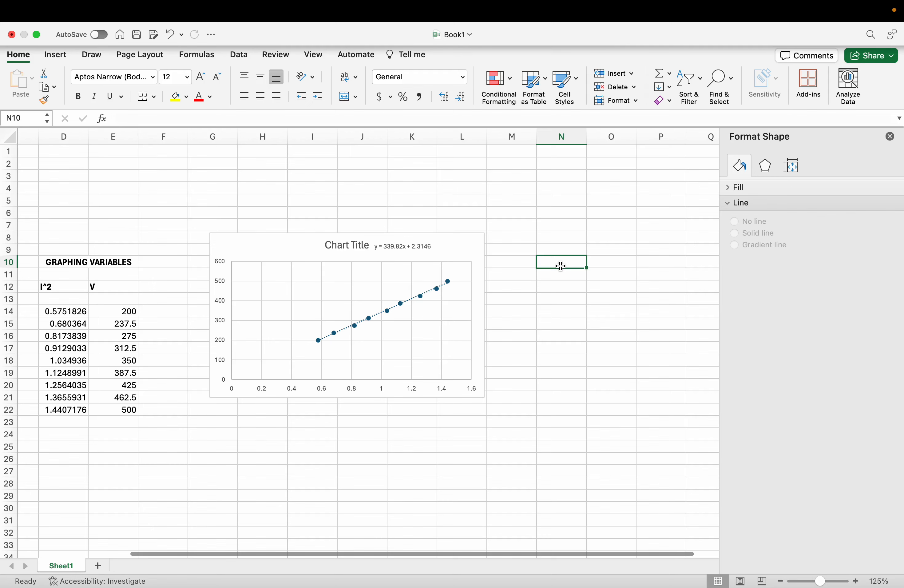
scroll(486, 309, "down", 1)
scroll(486, 310, "left", 1)
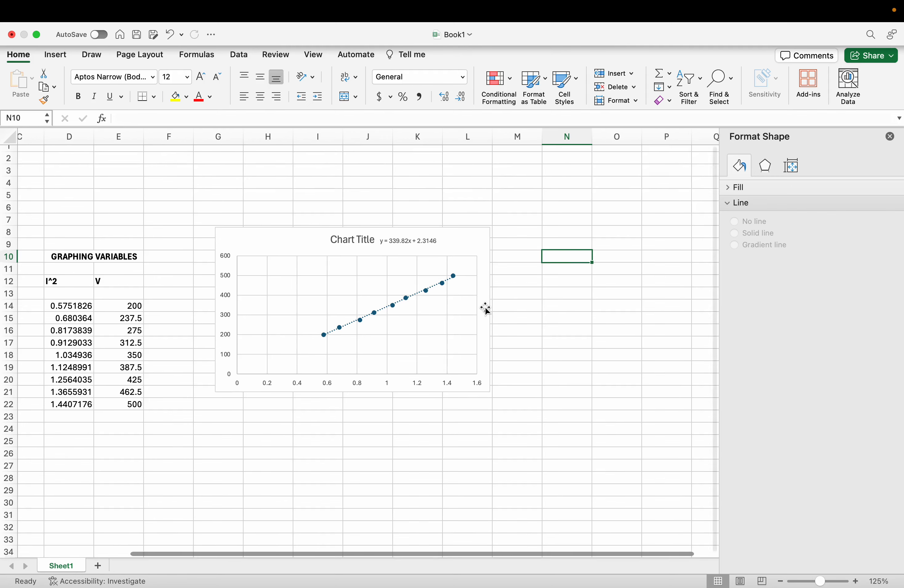
scroll(485, 309, "down", 2)
left_click(558, 273)
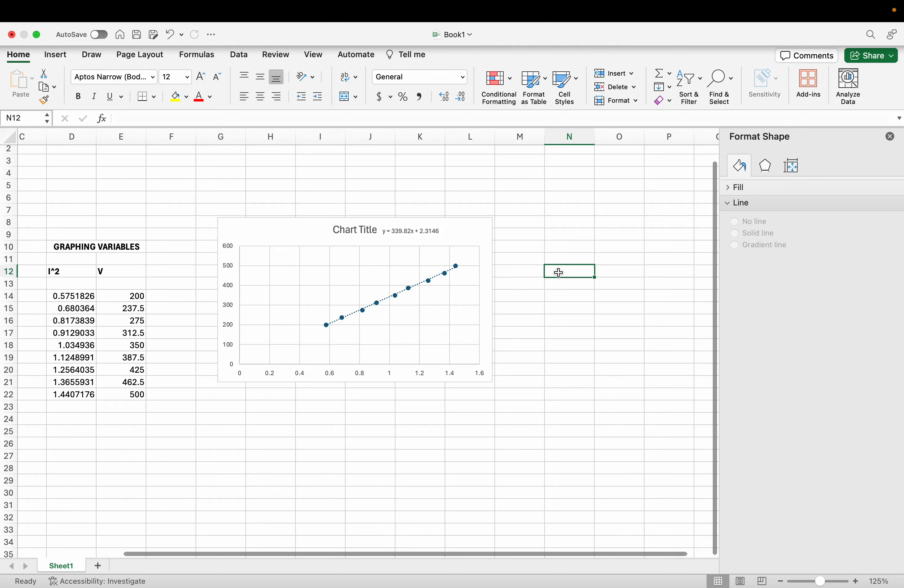
Step: Start a LINEST formula in cell N12 with the V values in E14:E22 as the known ys
type("=")
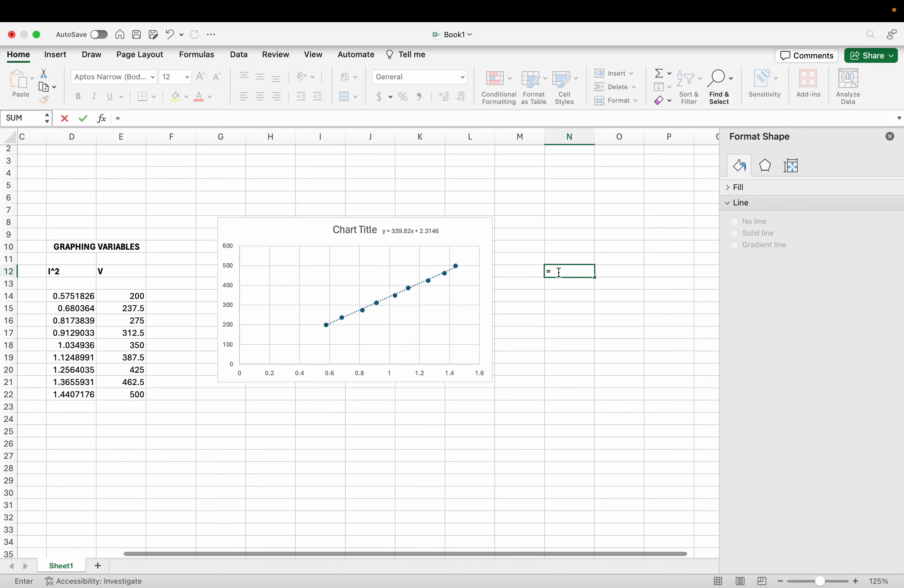
left_click(145, 119)
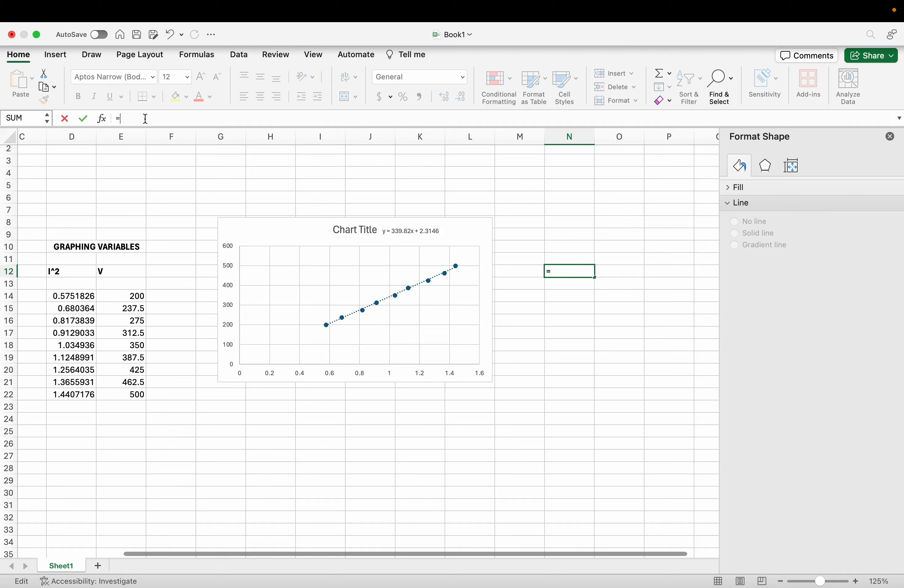
type("LINE")
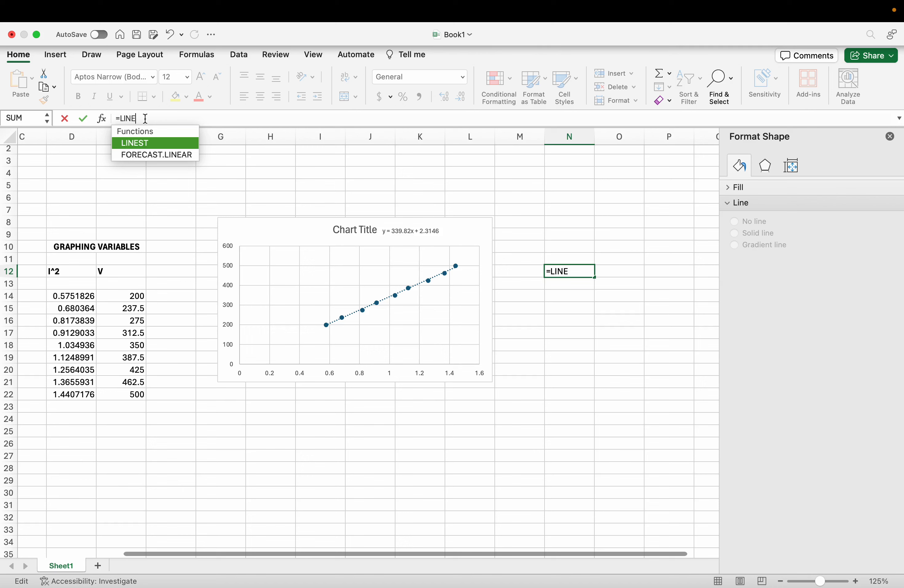
type("ST")
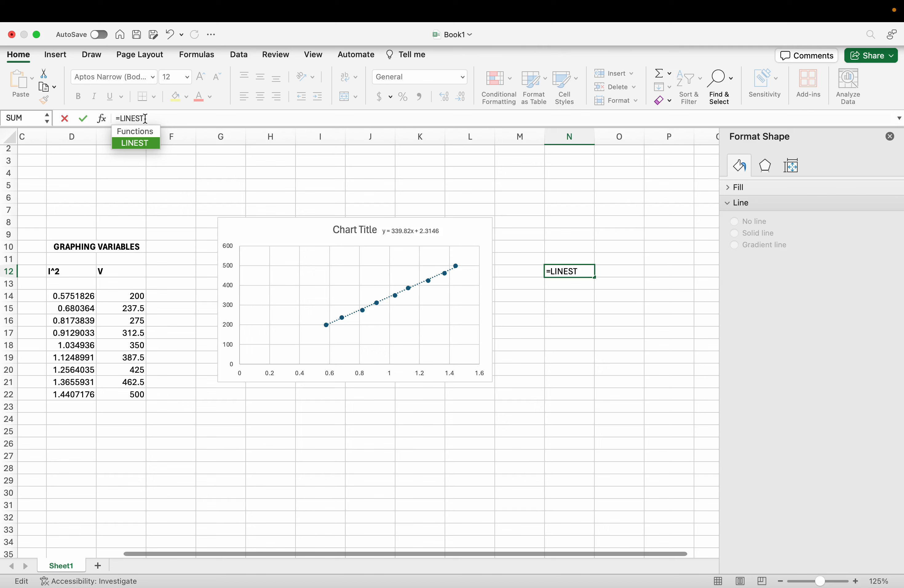
type("(")
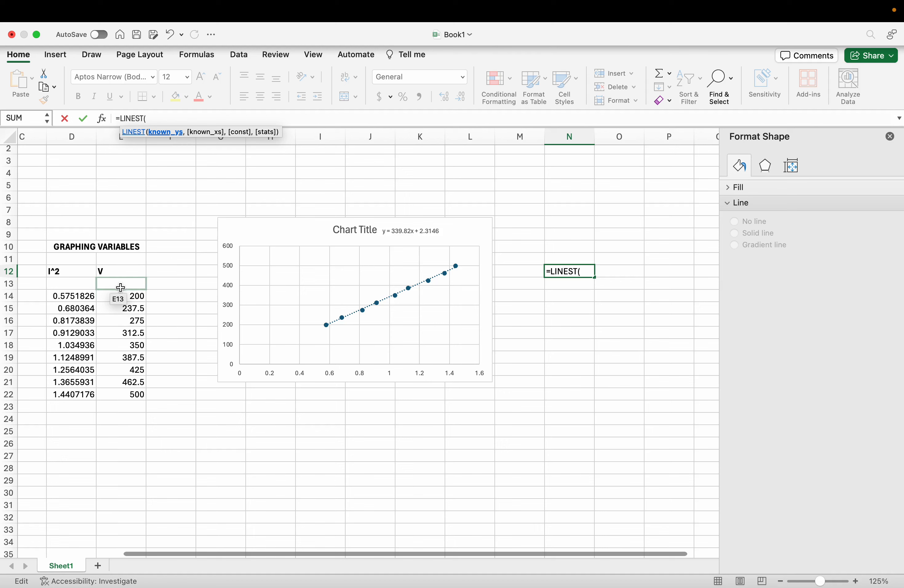
left_click_drag(123, 295, 131, 396)
type(",")
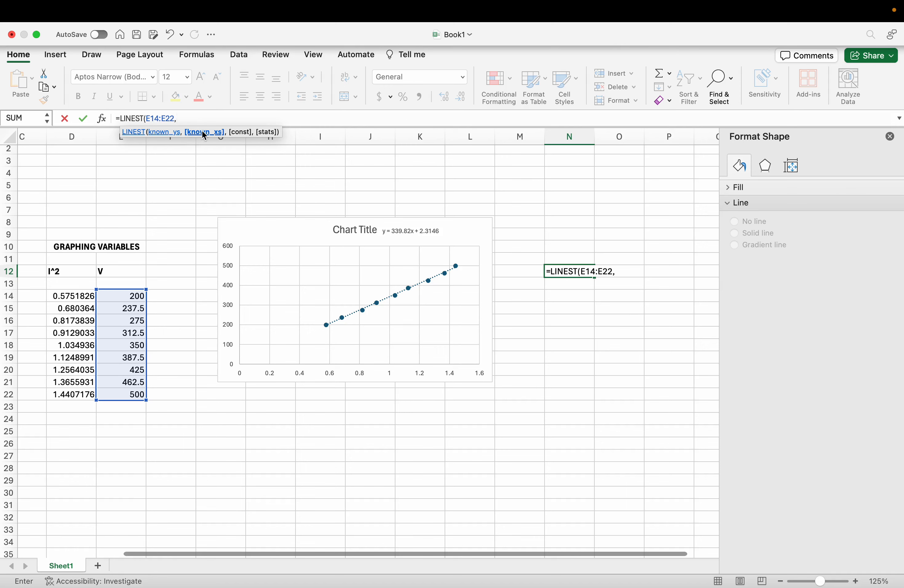
Step: Complete the LINEST formula with the I^2 values in D14:D22 as known xs and TRUE for both const and stats
left_click(57, 294)
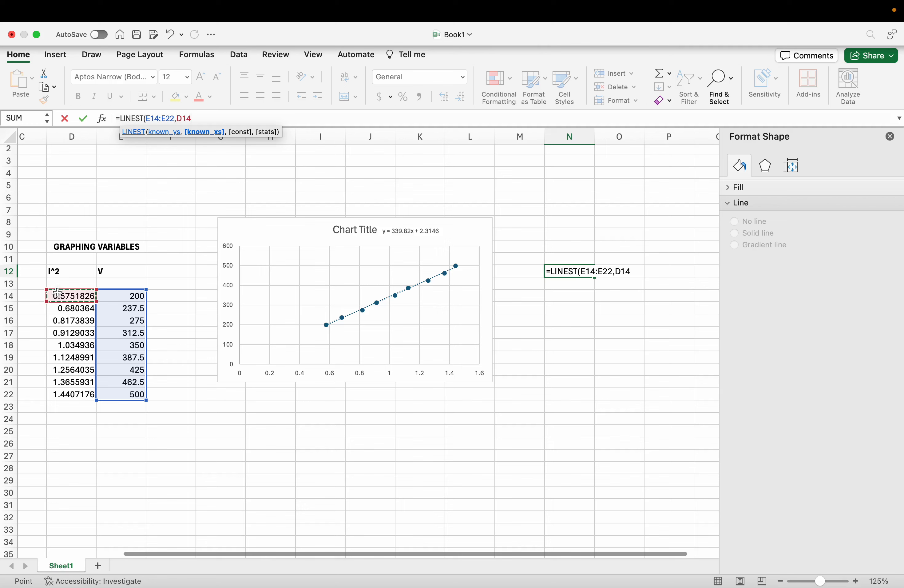
left_click_drag(57, 294, 68, 395)
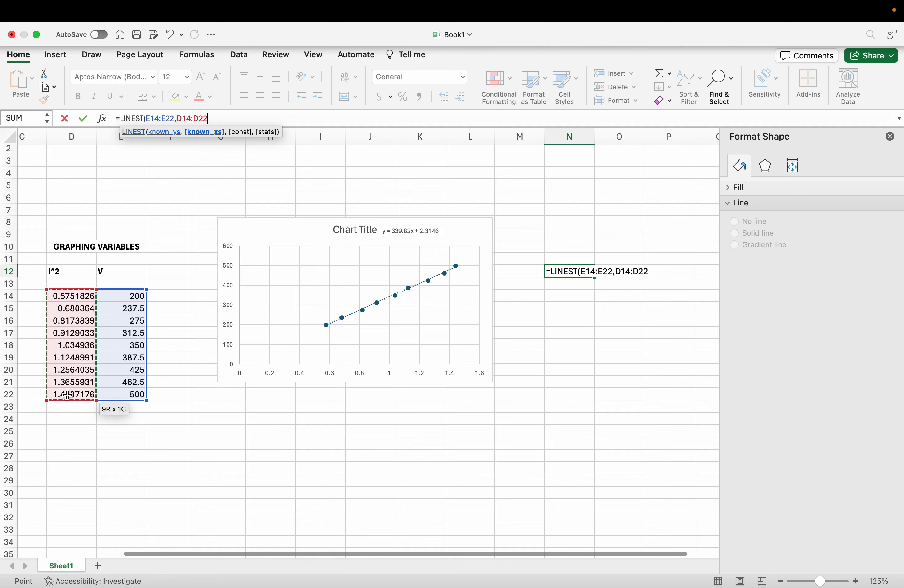
type(",")
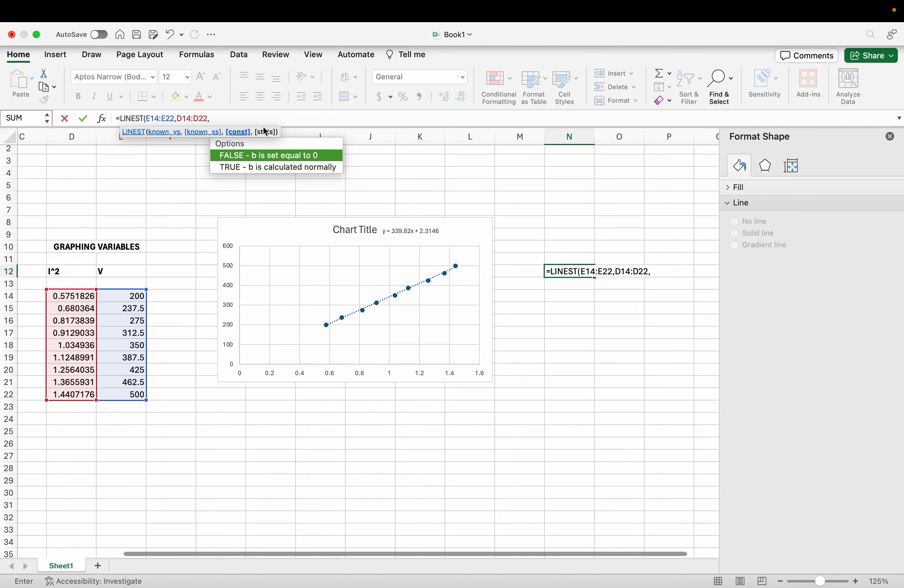
type("TRUE,T")
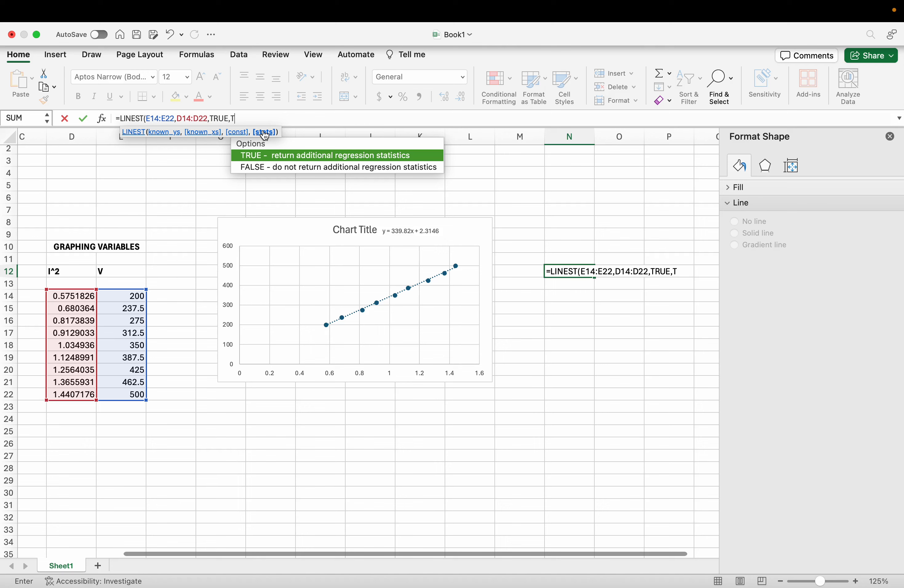
type("RUE)")
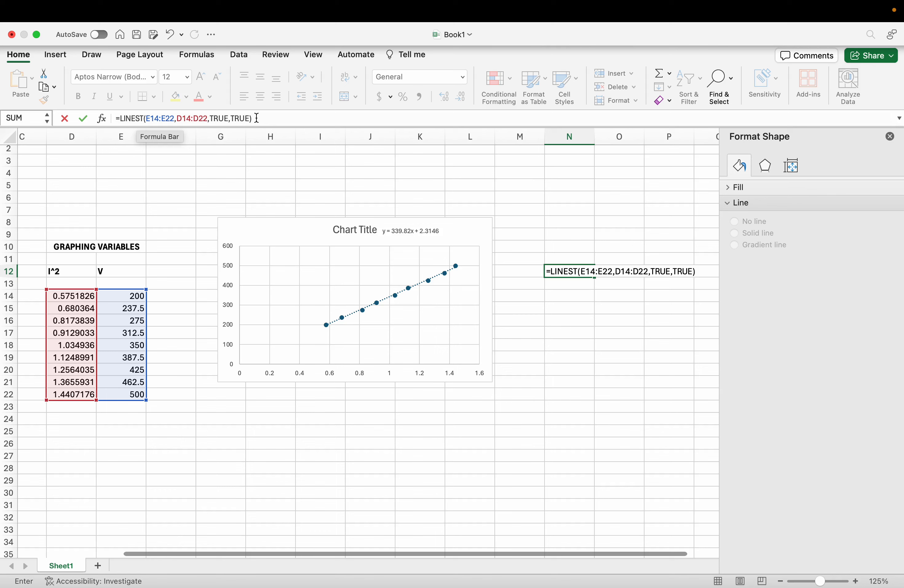
key("Return")
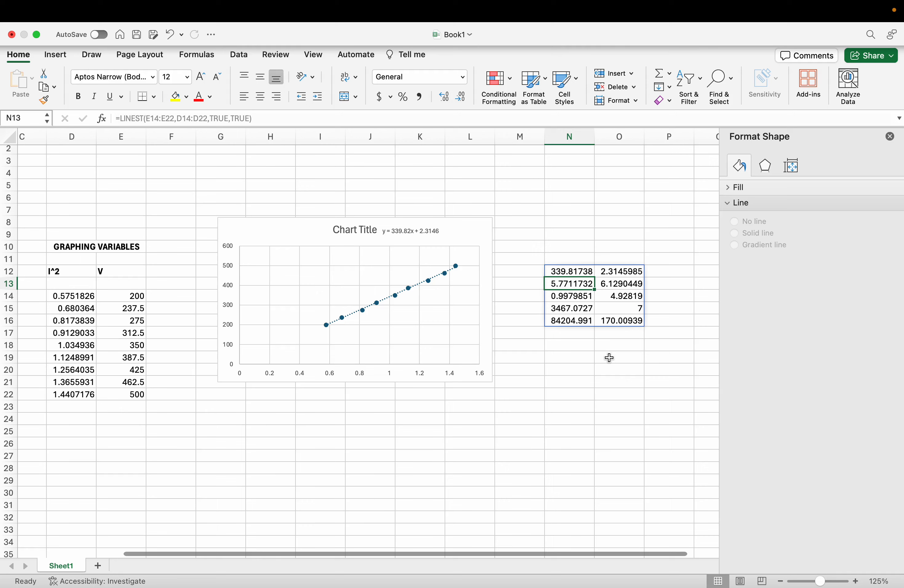
left_click(593, 348)
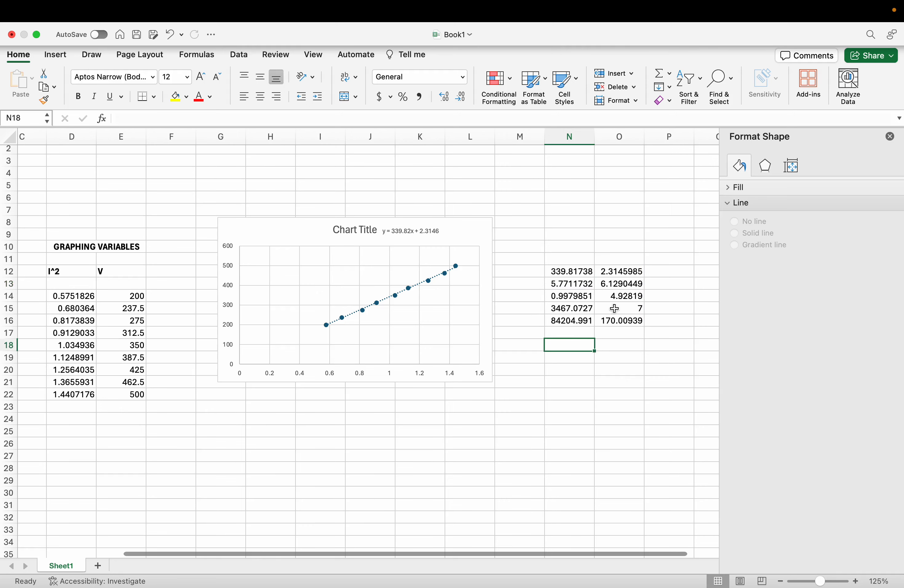
Step: Move the scatter chart right so its edge reaches into column M, closer to the LINEST results, and deselect it
scroll(626, 325, "up", 5)
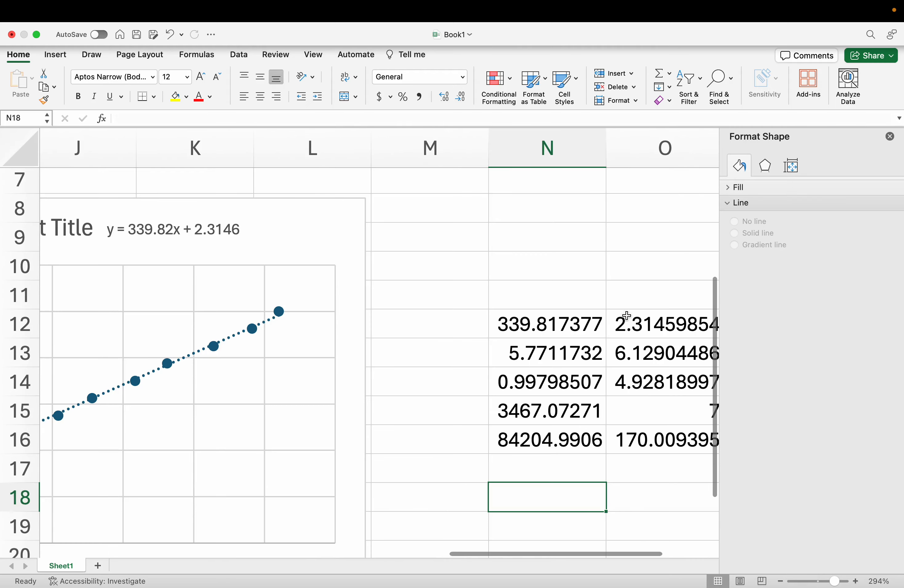
scroll(632, 297, "up", 3)
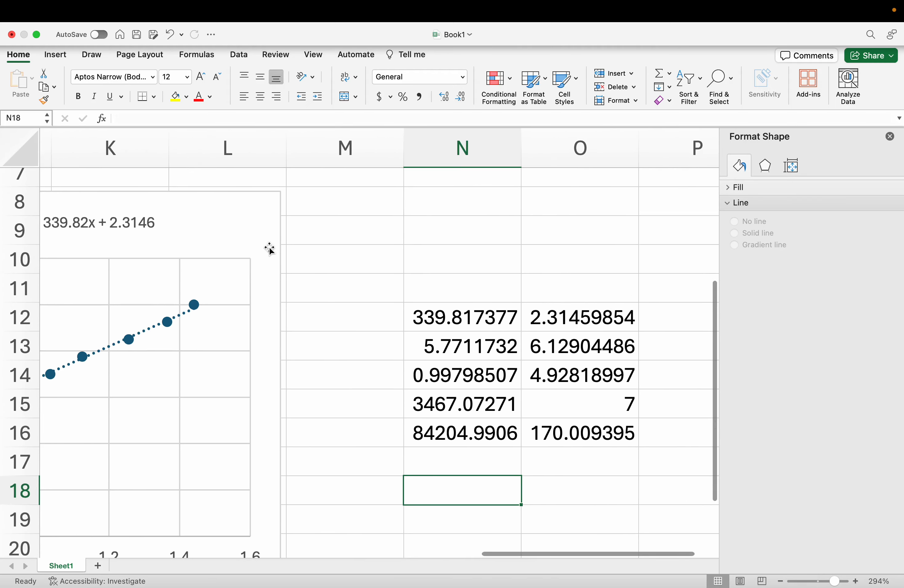
left_click_drag(228, 221, 307, 216)
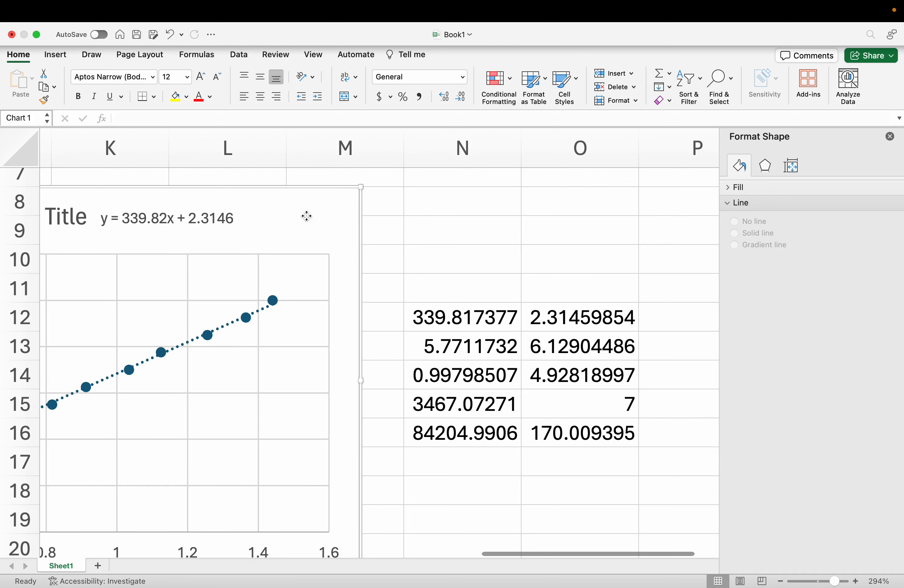
left_click(511, 246)
Step: Compare the LINEST slope in N12 and intercept in O12 with the trendline equation on the chart
scroll(511, 246, "down", 1)
left_click(473, 290)
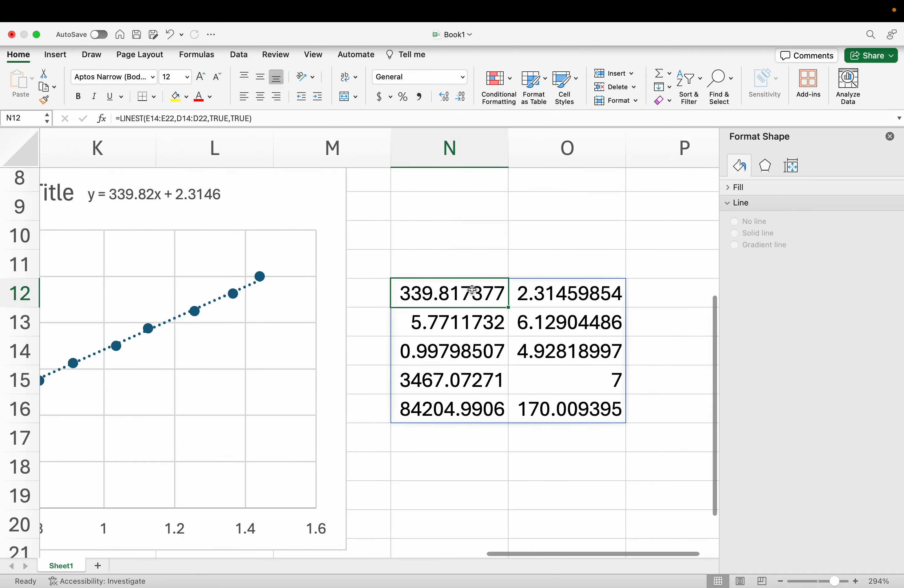
left_click(531, 291)
left_click(545, 246)
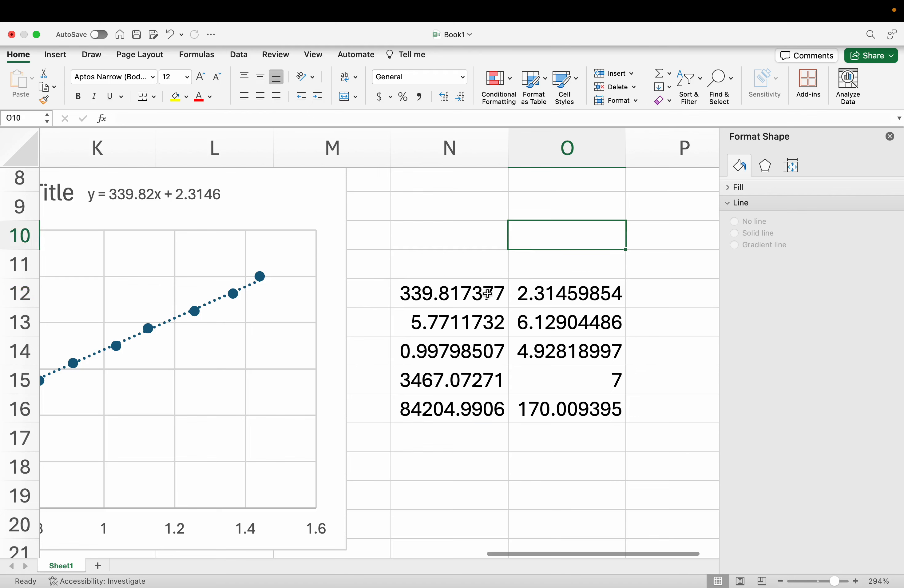
left_click(440, 295)
left_click(528, 297)
left_click(477, 293)
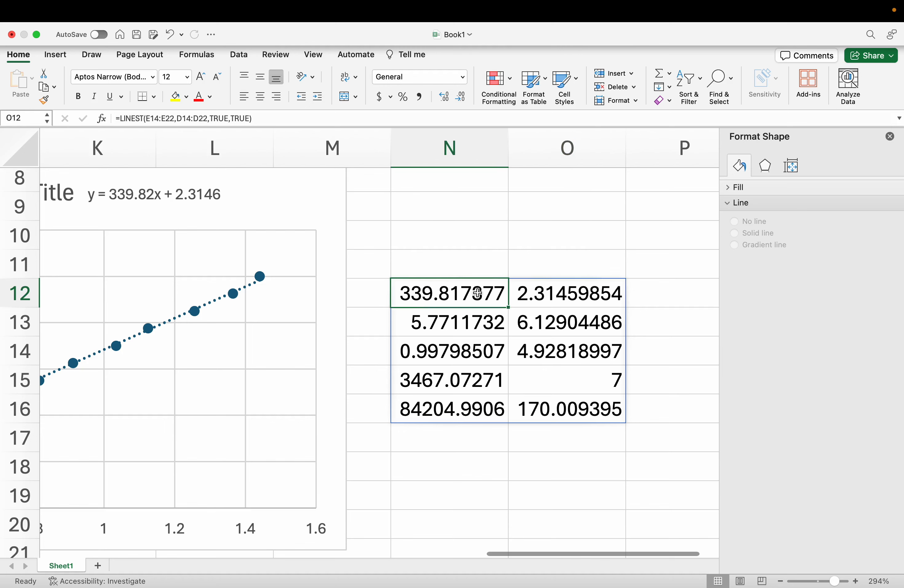
left_click(534, 297)
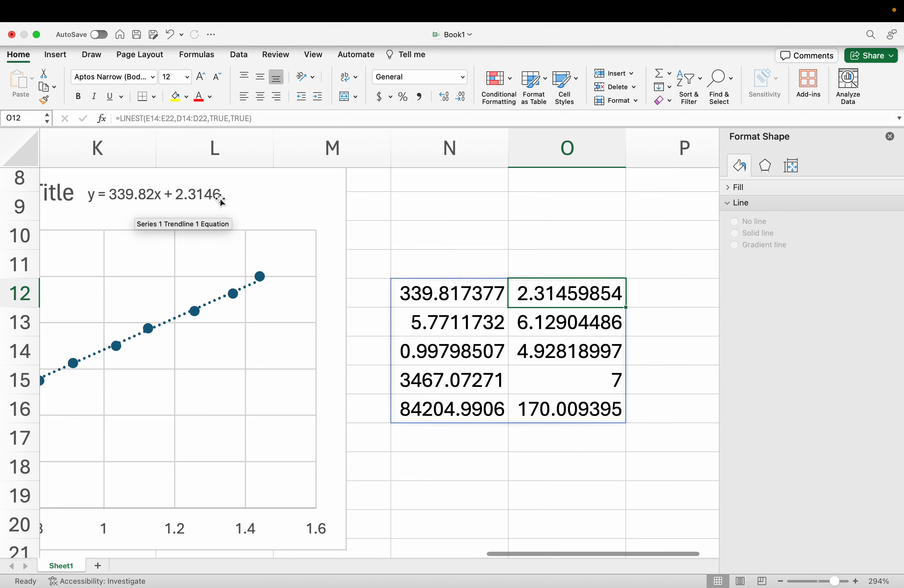
left_click(446, 286)
left_click(451, 268)
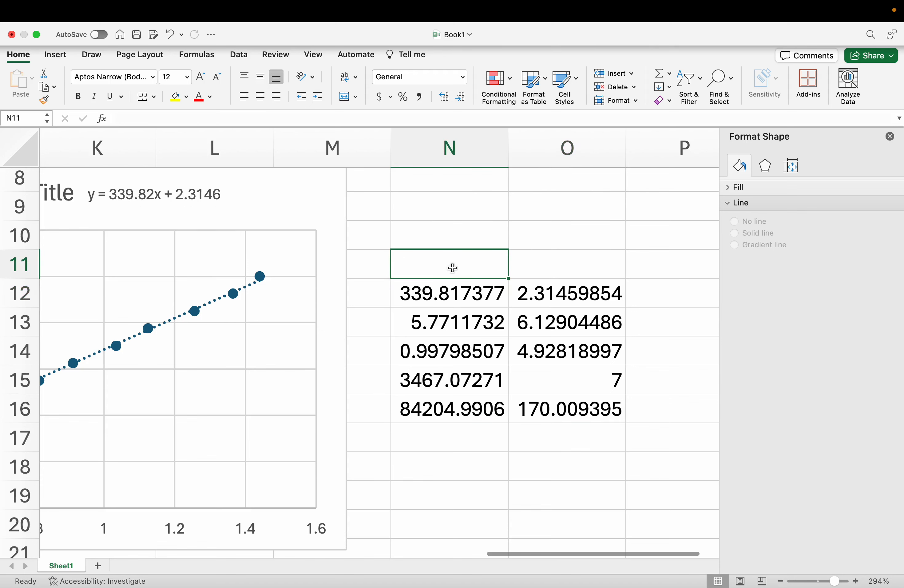
left_click(449, 285)
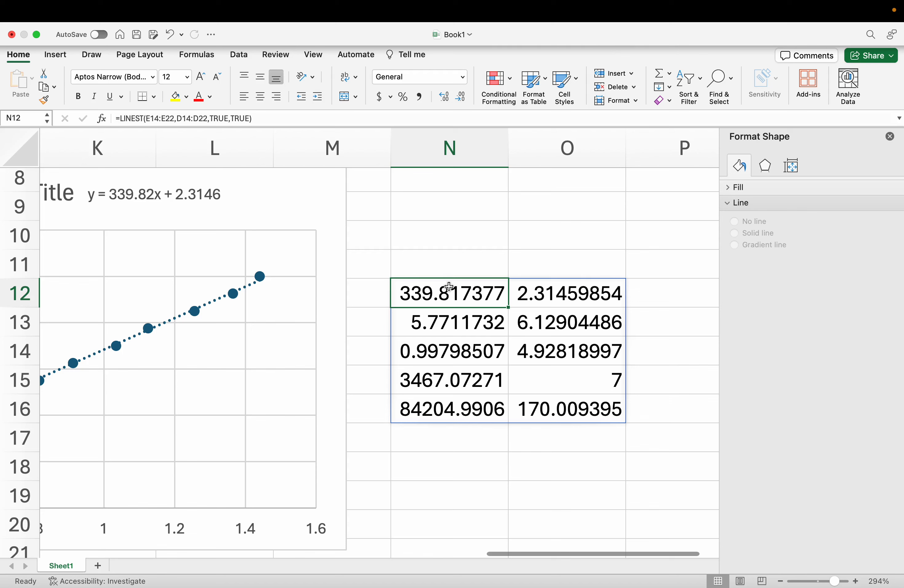
left_click(449, 255)
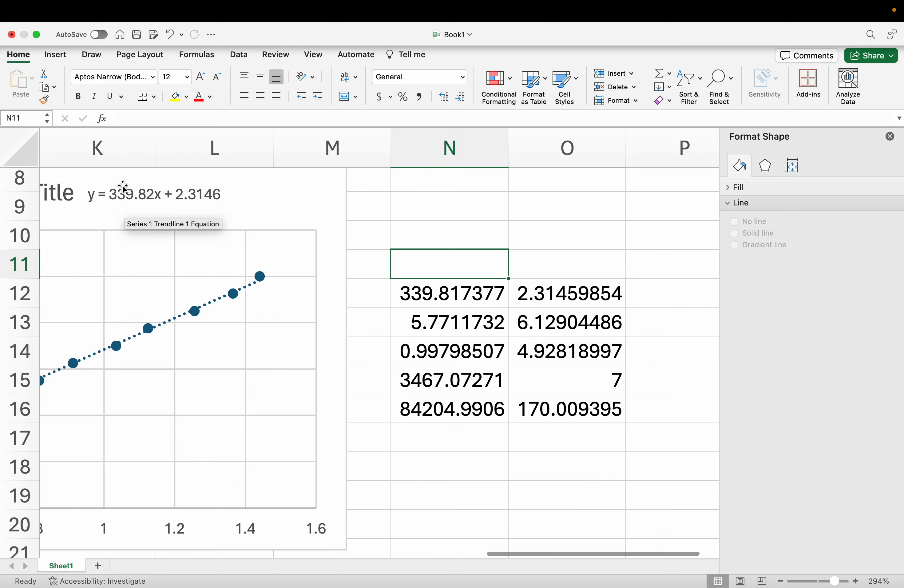
left_click(452, 290)
left_click(454, 274)
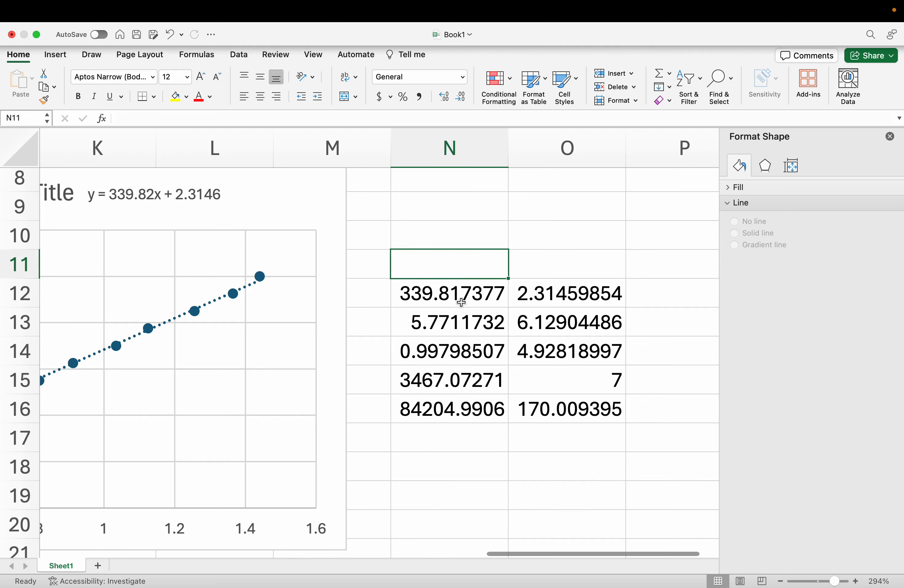
left_click(443, 298)
left_click(615, 239)
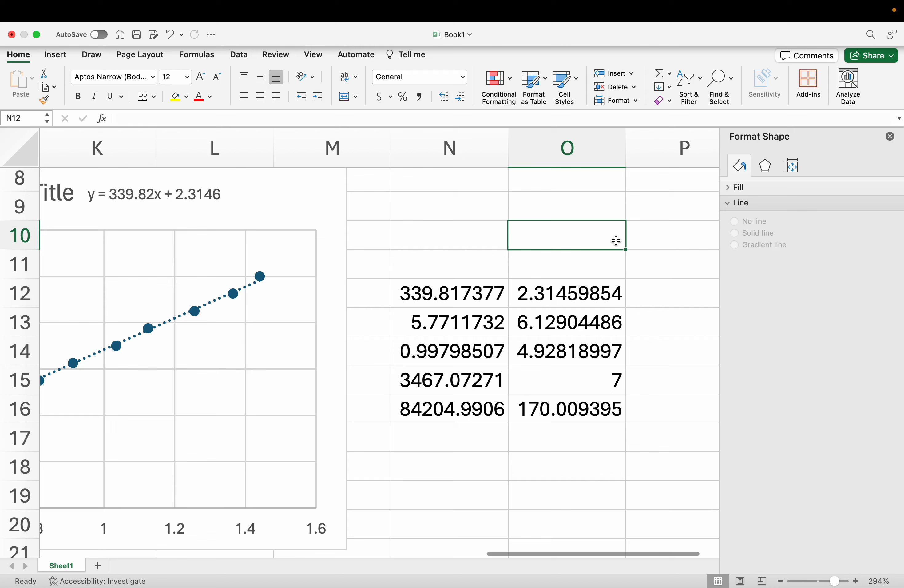
left_click(593, 291)
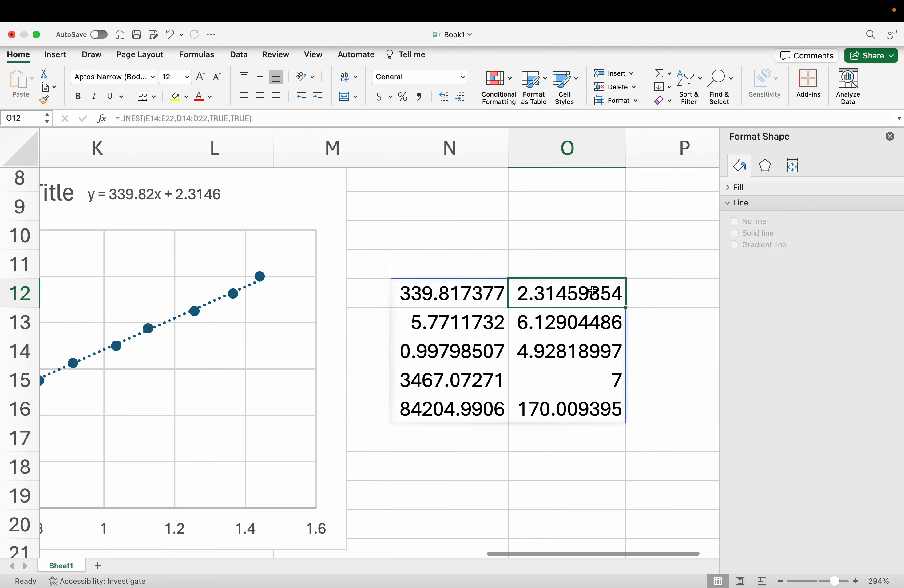
left_click(592, 251)
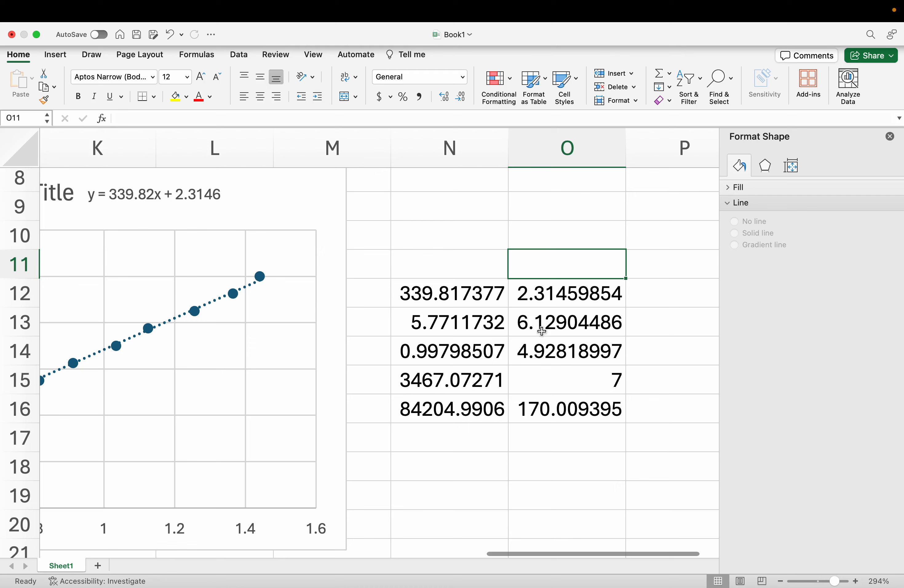
Step: Try to clear the contents of the last two rows of the LINEST output, N15:O16
left_click_drag(452, 386, 567, 410)
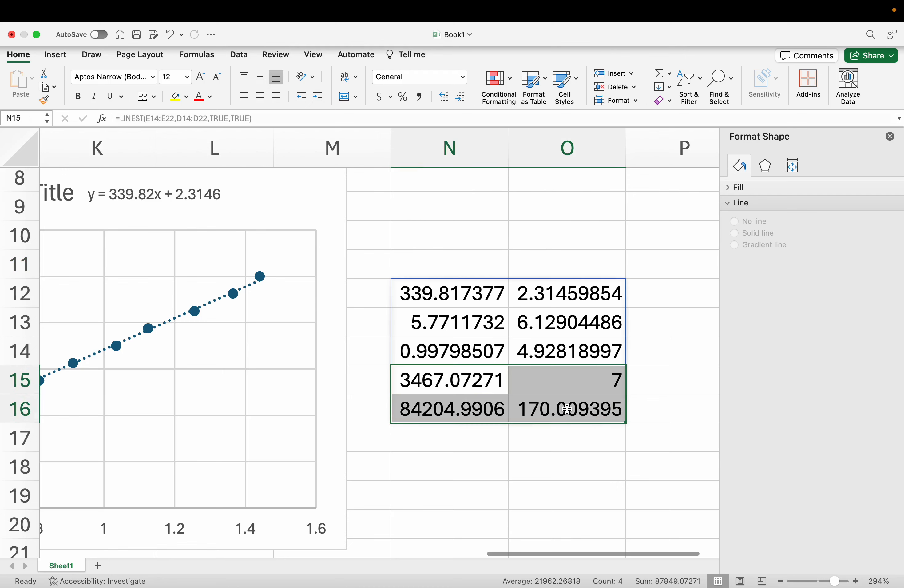
right_click(547, 388)
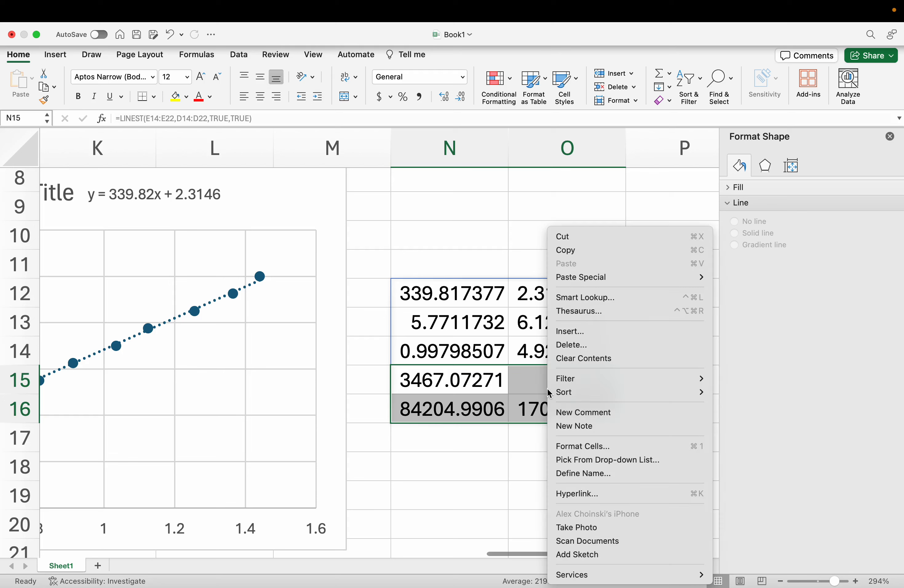
left_click(572, 359)
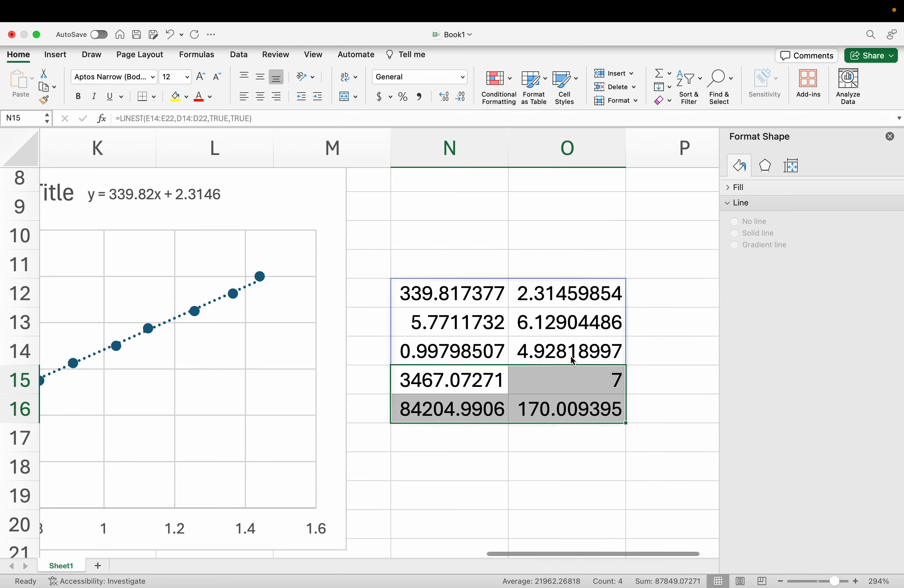
left_click(535, 443)
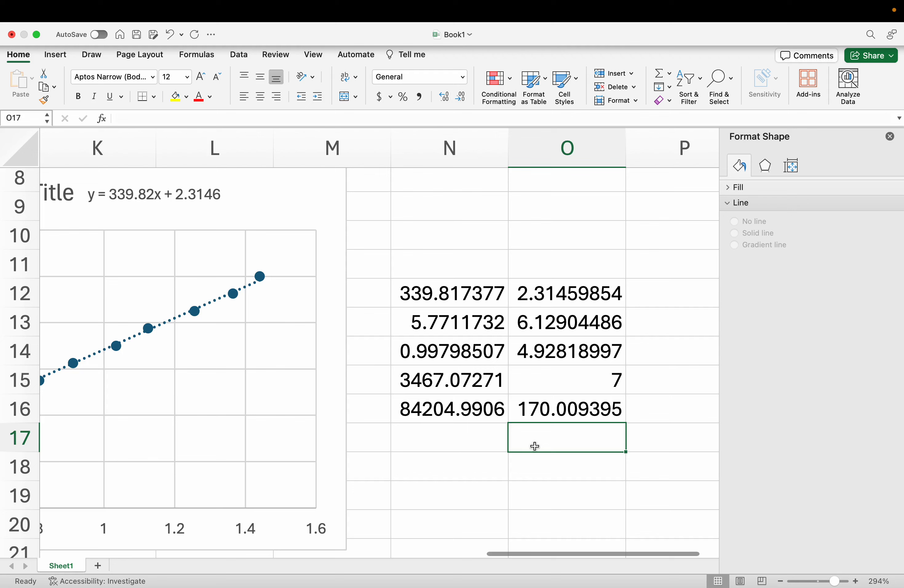
left_click_drag(467, 387, 529, 405)
right_click(529, 404)
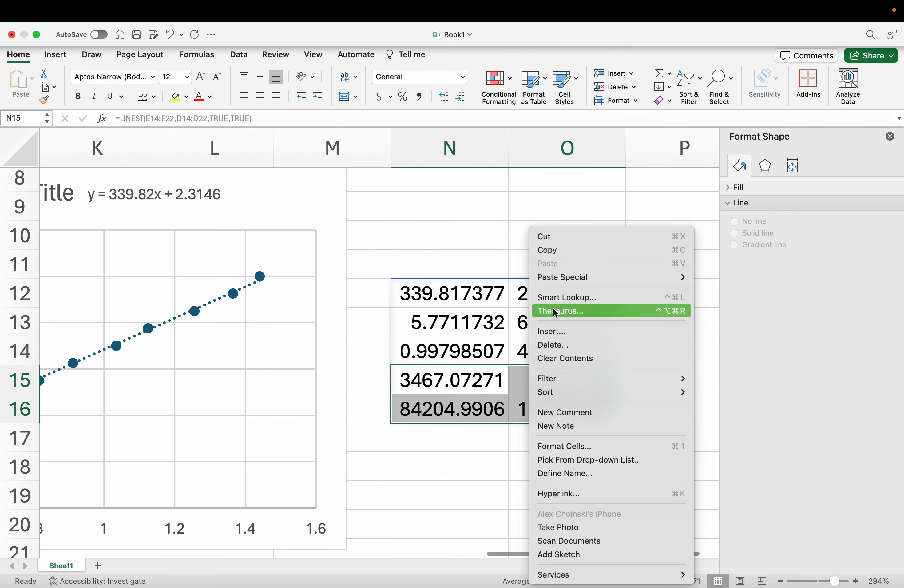
left_click(569, 358)
left_click(549, 424)
Step: Hide the last two rows of the LINEST output, N15:O16, with a black cell fill
left_click_drag(493, 377, 555, 402)
left_click(175, 96)
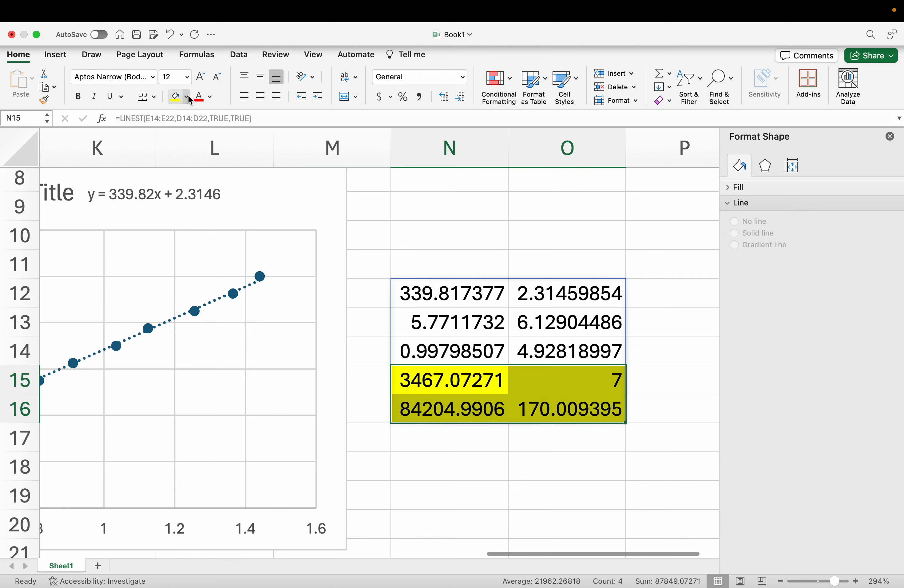
left_click(186, 97)
left_click(190, 150)
left_click(506, 431)
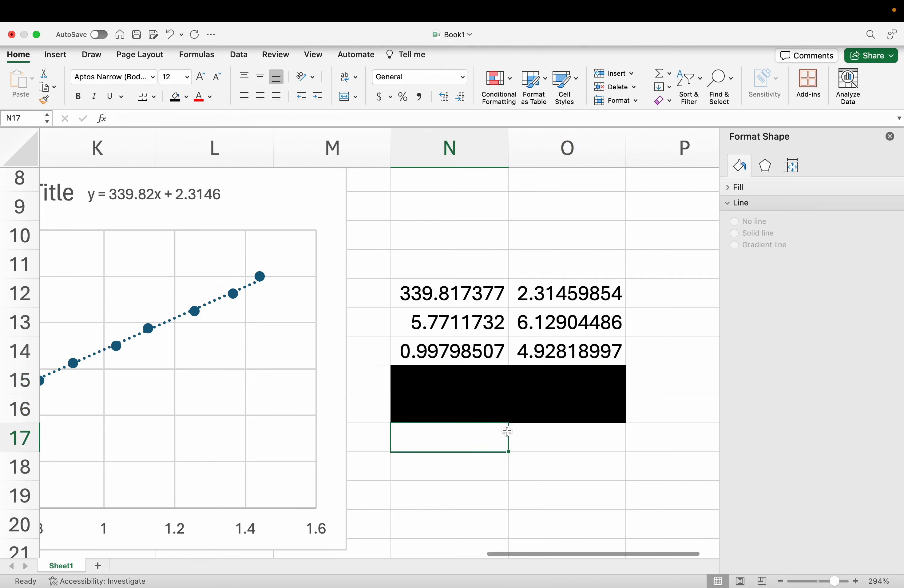
Step: Black out cell O14 of the LINEST output with the same fill
left_click(538, 358)
left_click(176, 96)
left_click(513, 237)
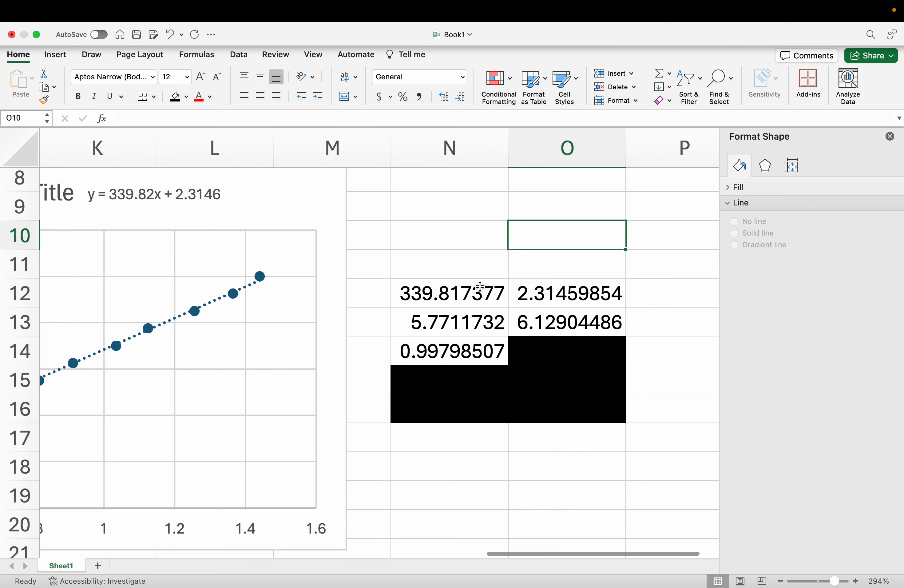
Step: Black out the intercept and its uncertainty in O12:O13 of the LINEST output with the same cell fill
left_click_drag(480, 286, 473, 343)
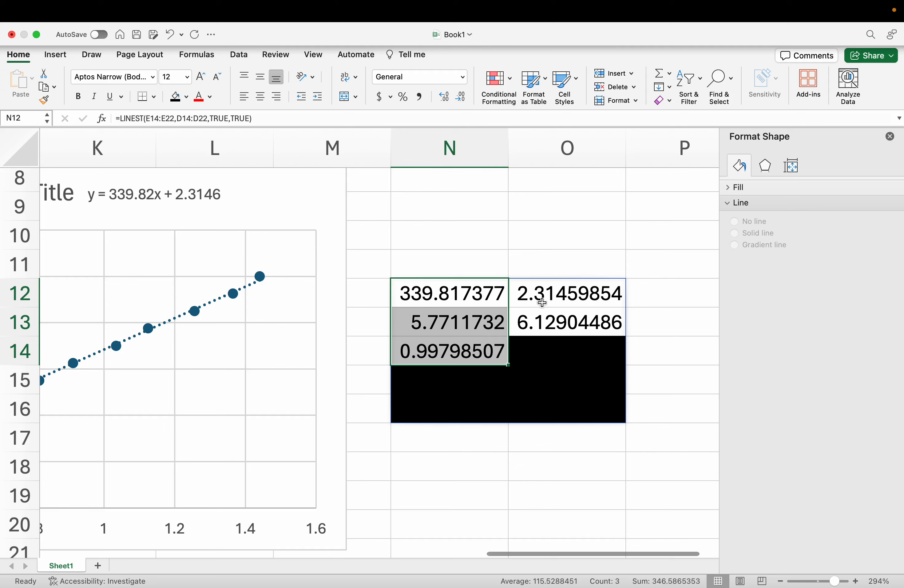
left_click_drag(543, 300, 542, 313)
left_click(175, 96)
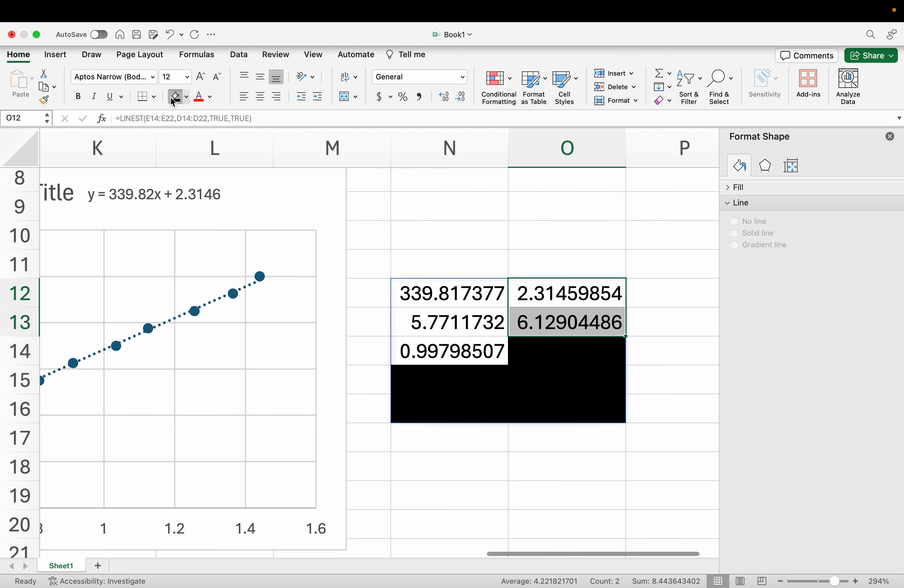
left_click(482, 234)
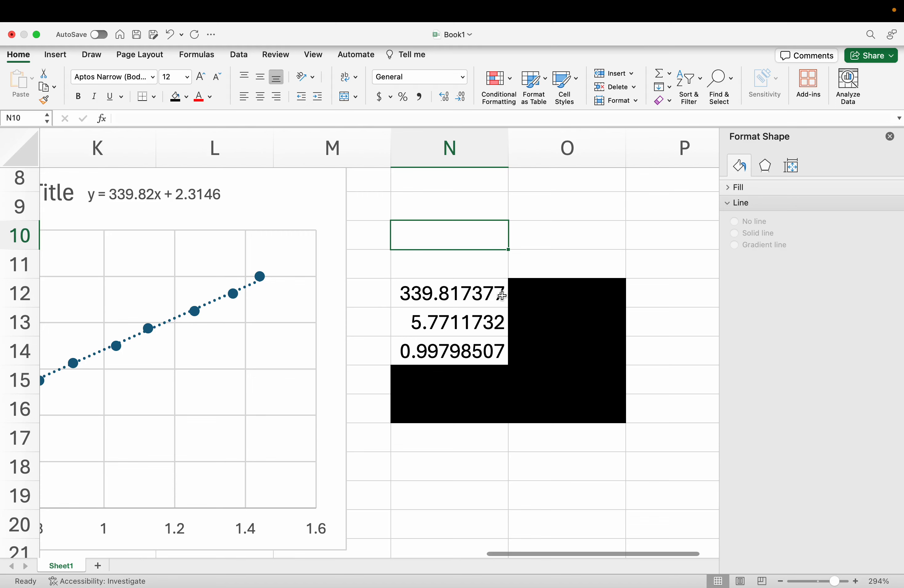
Step: Examine the remaining LINEST values: the slope in N12, its uncertainty in N13 and the R-squared value in N14
left_click(476, 294)
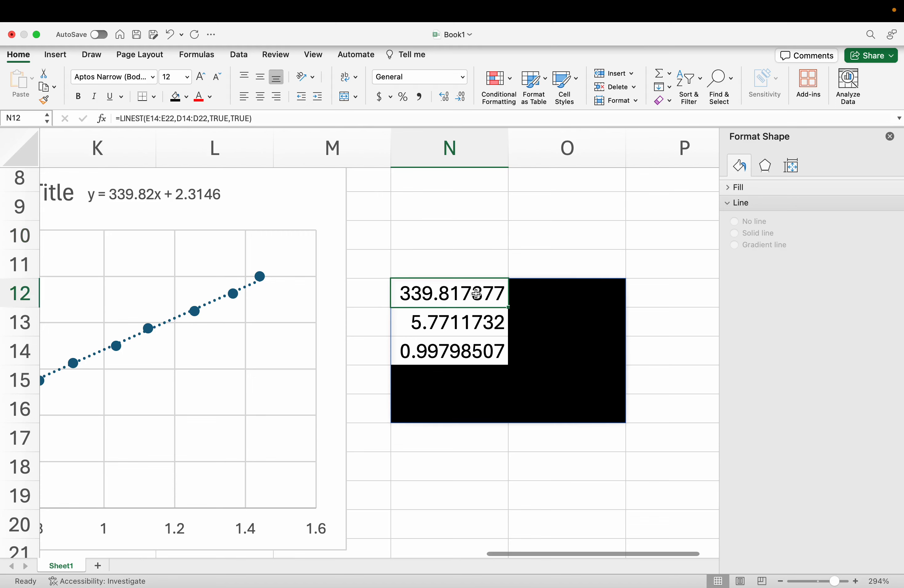
left_click(573, 303)
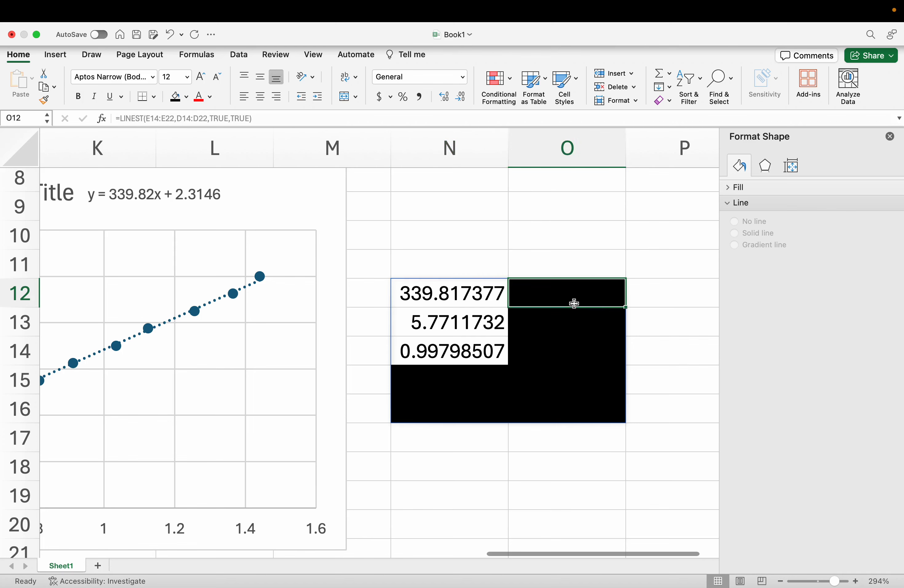
left_click(485, 293)
left_click(478, 316)
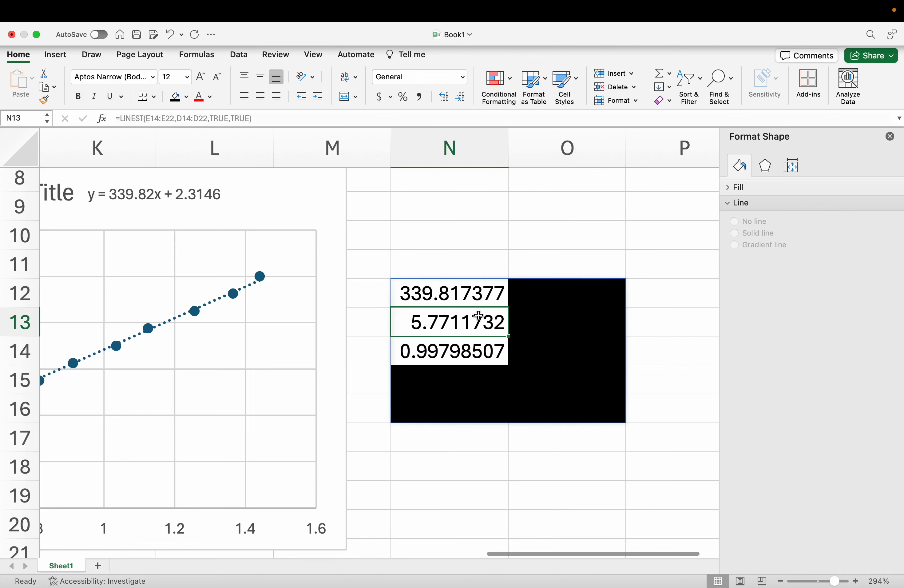
left_click(472, 349)
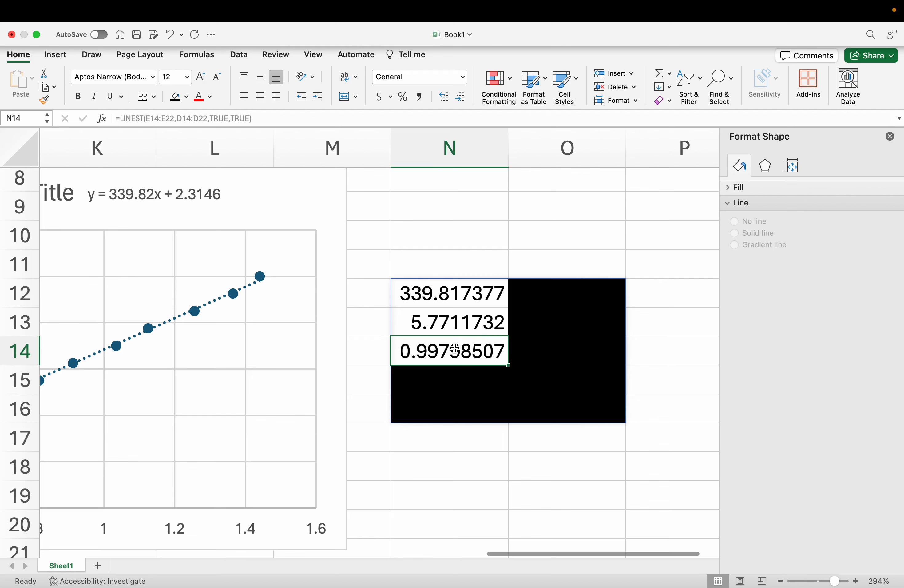
left_click(460, 304)
left_click(451, 317)
left_click(434, 299)
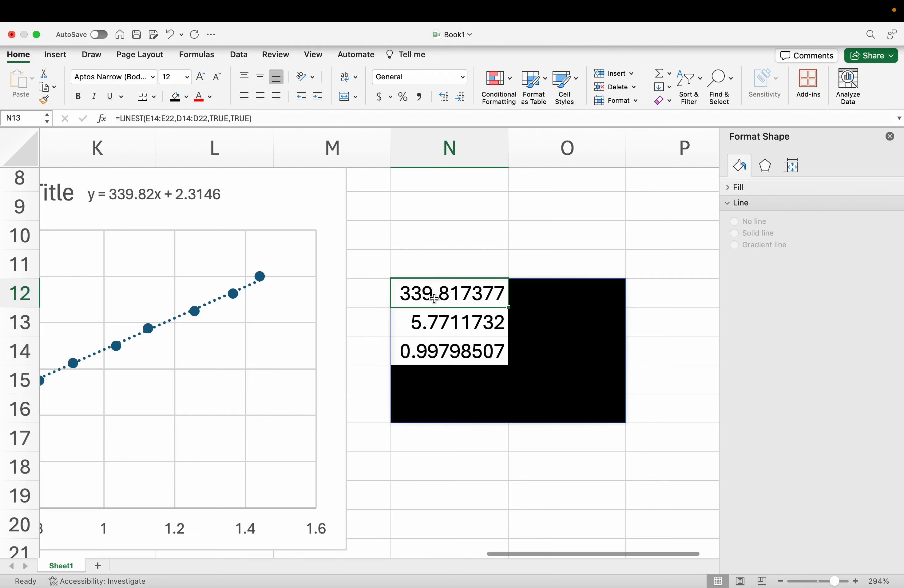
Step: Highlight the slope's uncertainty in N13 with a yellow cell fill
left_click(434, 310)
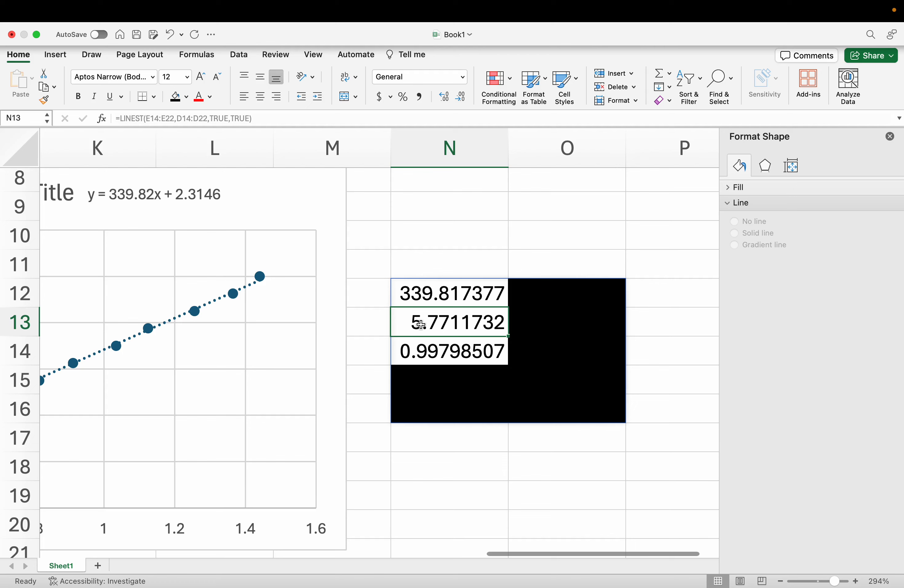
left_click(186, 97)
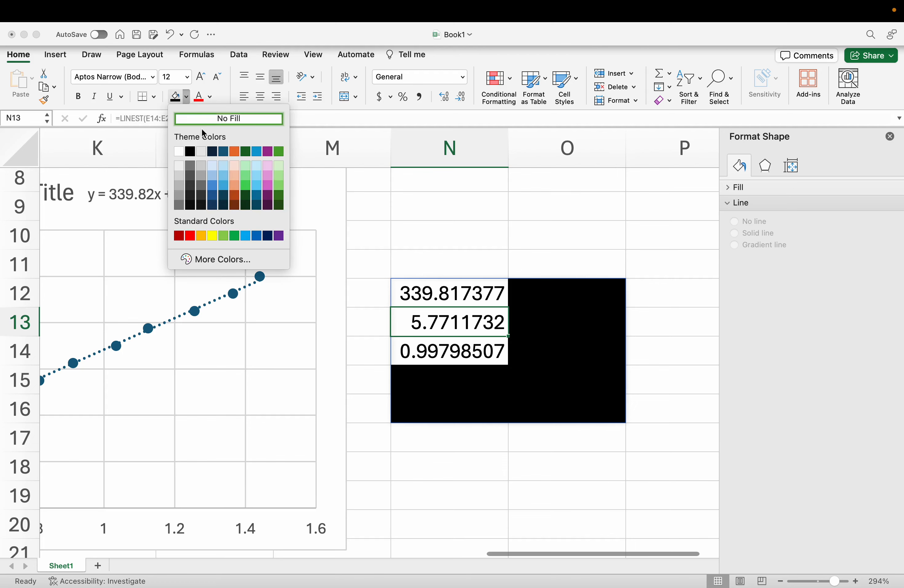
left_click(213, 235)
left_click(440, 196)
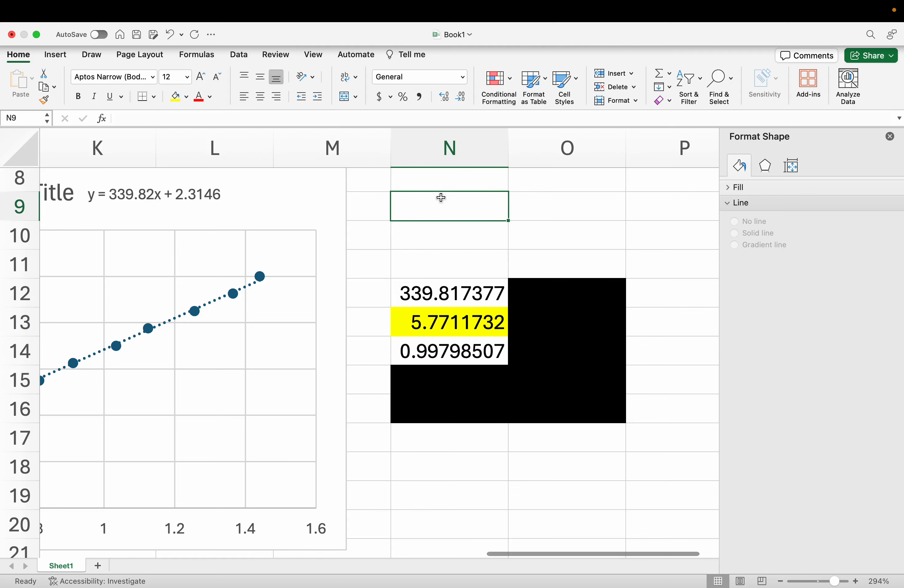
Step: Compare the slope in N12 with its highlighted uncertainty in N13, undoing any accidental move of the cell
left_click(465, 323)
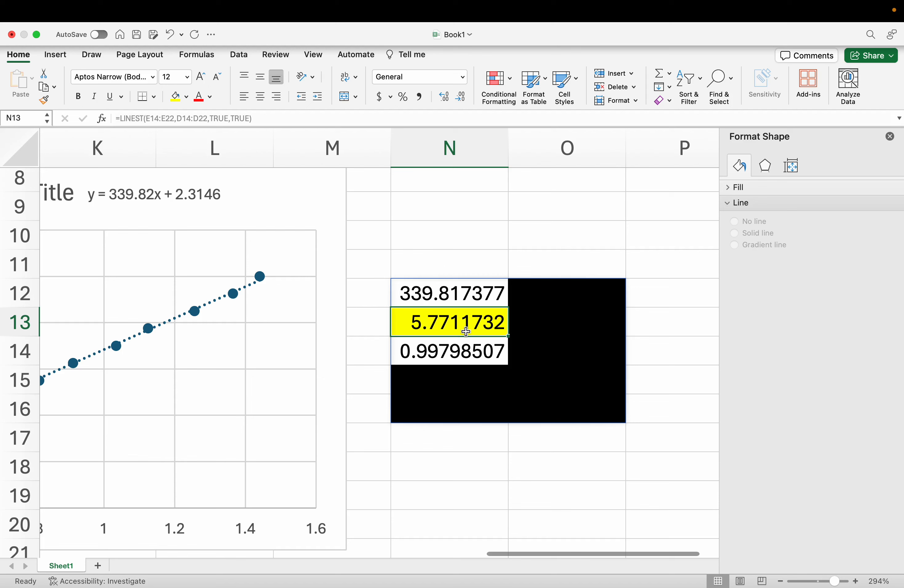
left_click(476, 296)
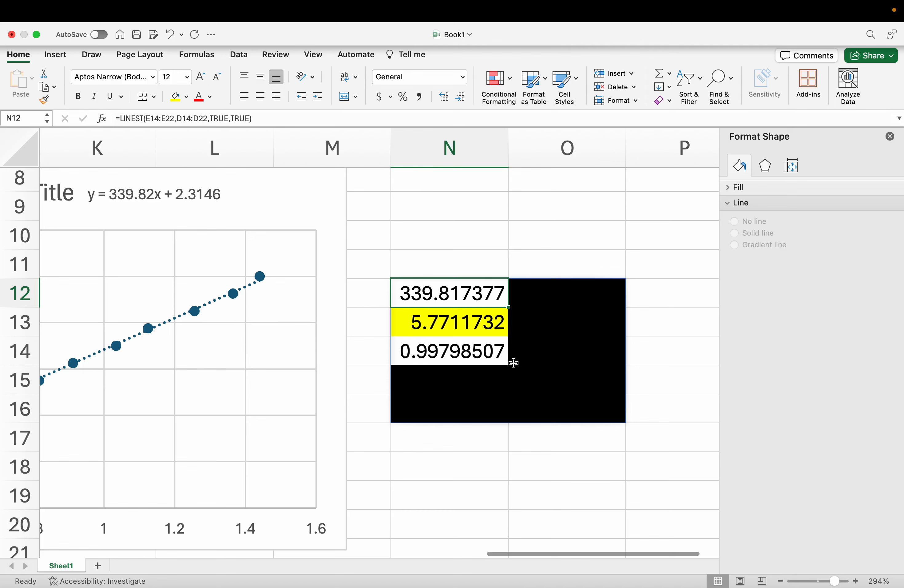
left_click(502, 326)
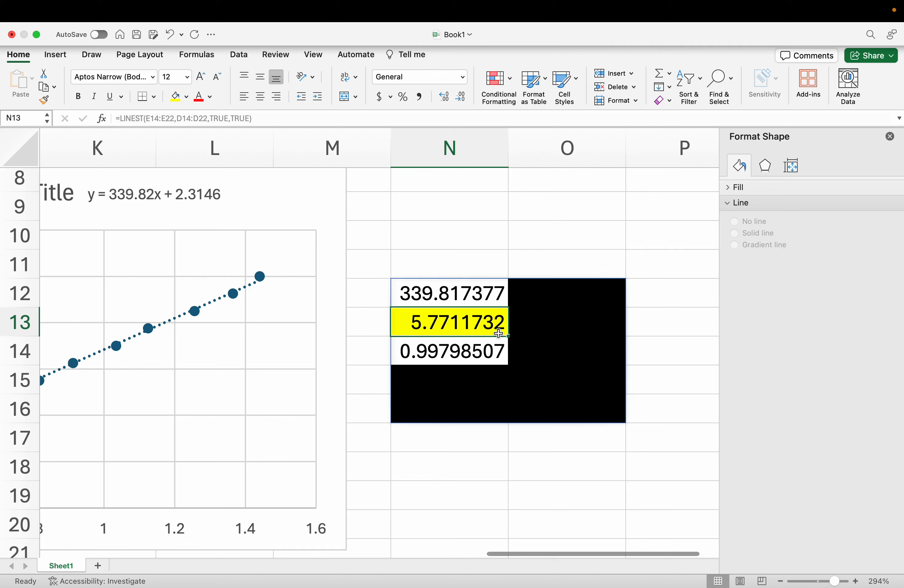
left_click(385, 321)
left_click(435, 325)
left_click(442, 293)
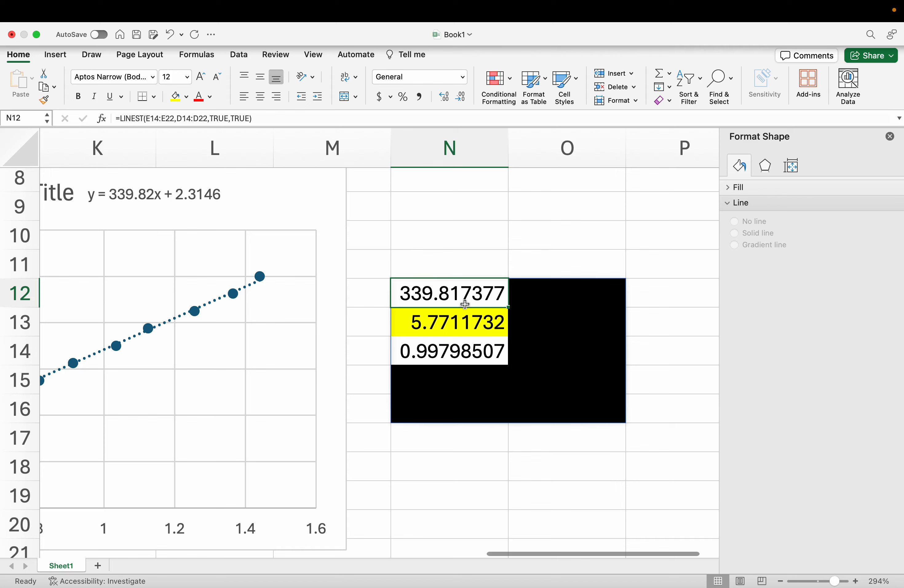
left_click(434, 325)
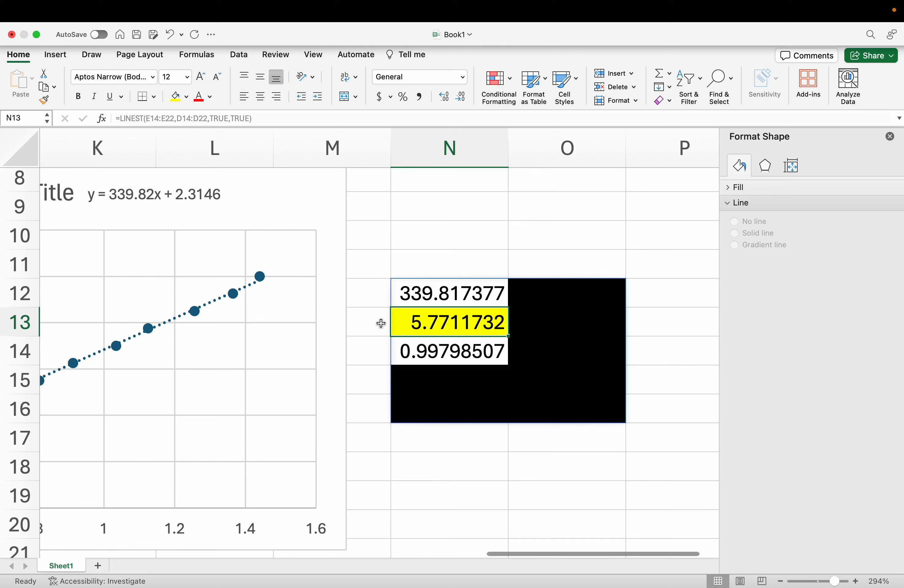
left_click(418, 298)
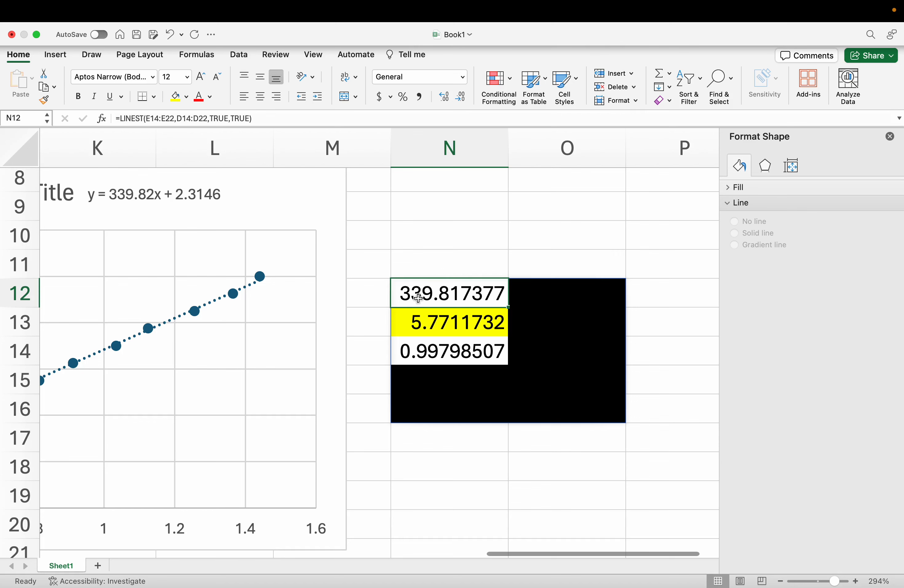
left_click(418, 325)
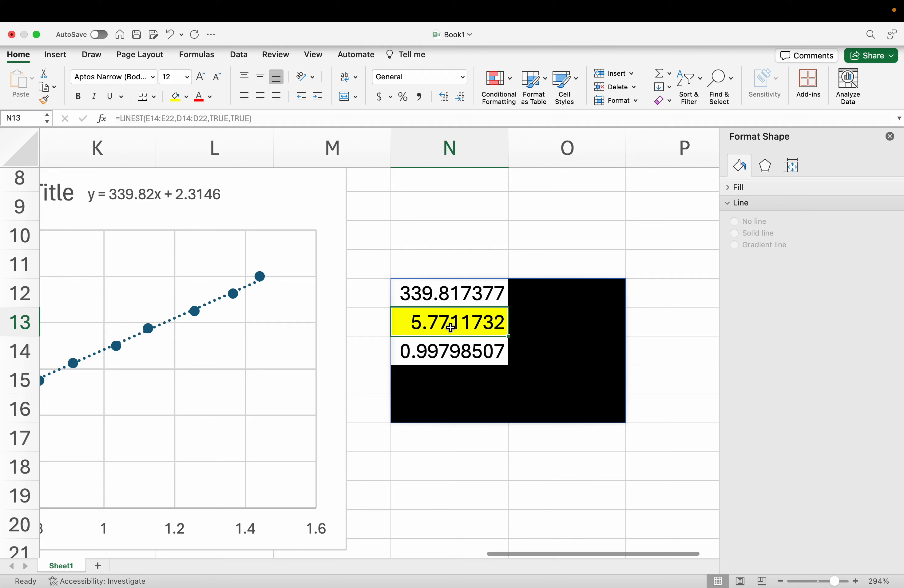
left_click(411, 295)
left_click(413, 321)
left_click_drag(390, 321, 389, 324)
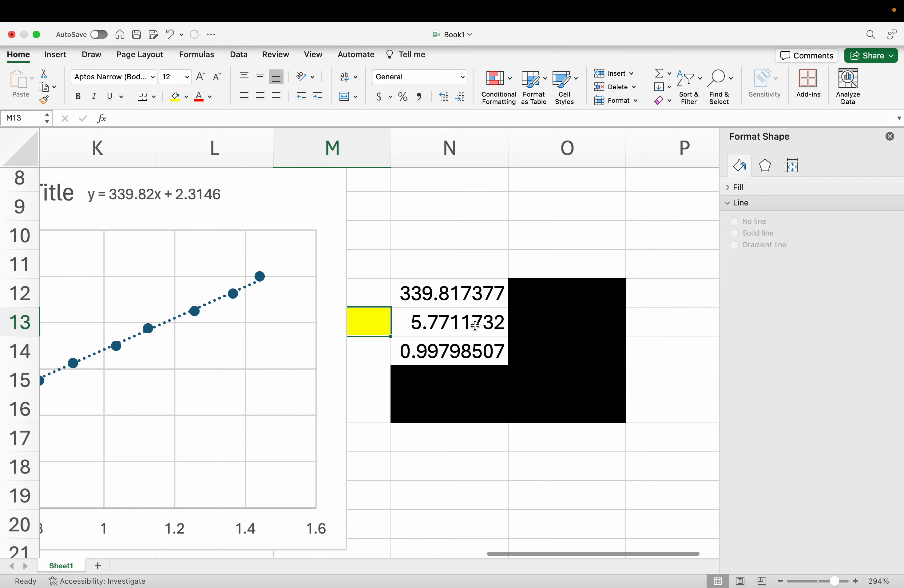
key("super+z")
Step: Reveal the intercept in O12 and its uncertainty in O13 by applying a white cell fill
left_click_drag(534, 300, 534, 326)
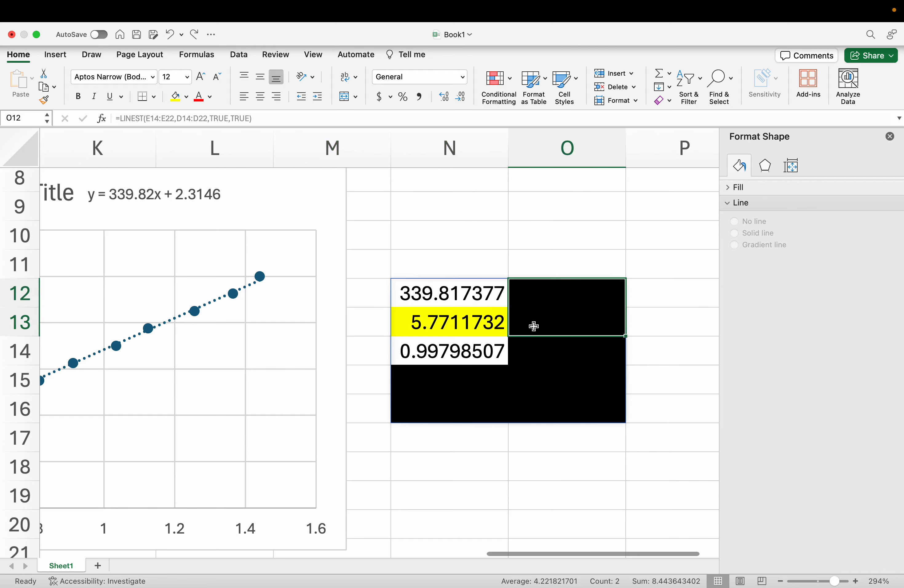
left_click(187, 97)
left_click(180, 150)
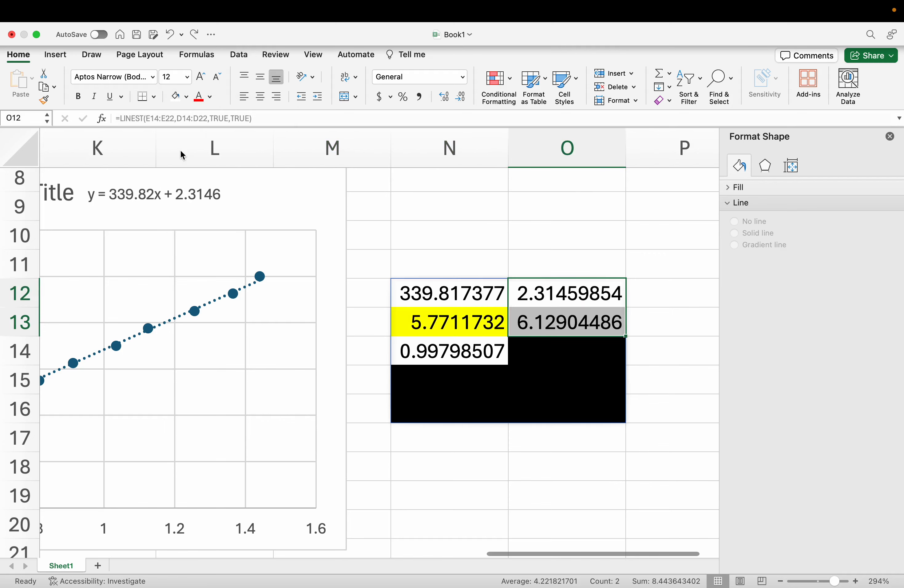
left_click(611, 327)
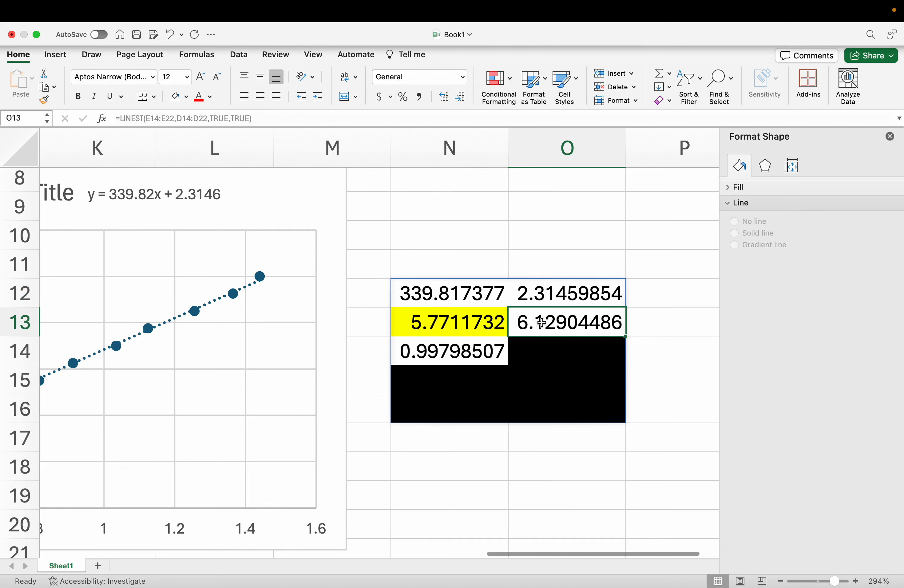
left_click(547, 294)
Step: Hide the intercept and its uncertainty in O12:O13 again with a black cell fill
left_click_drag(552, 309, 552, 321)
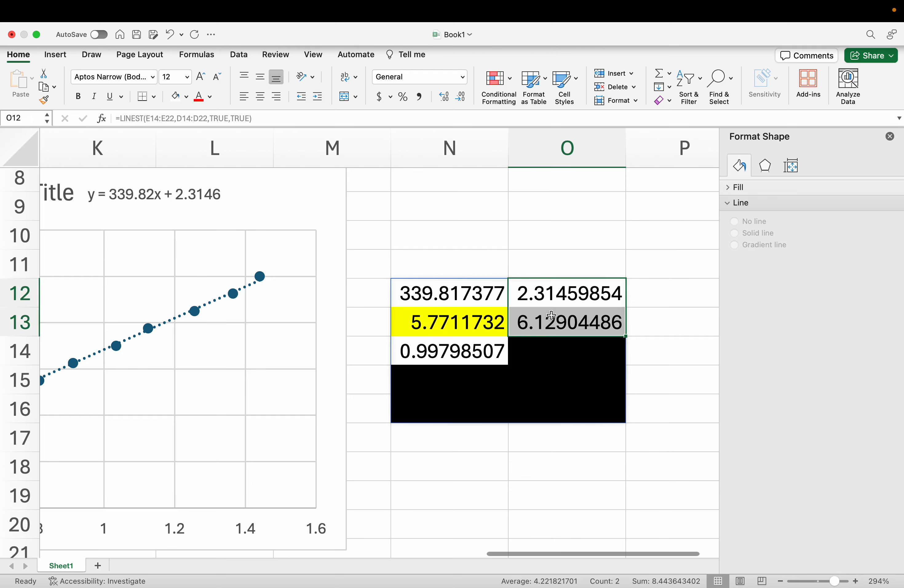
left_click(187, 98)
left_click(192, 153)
left_click(440, 210)
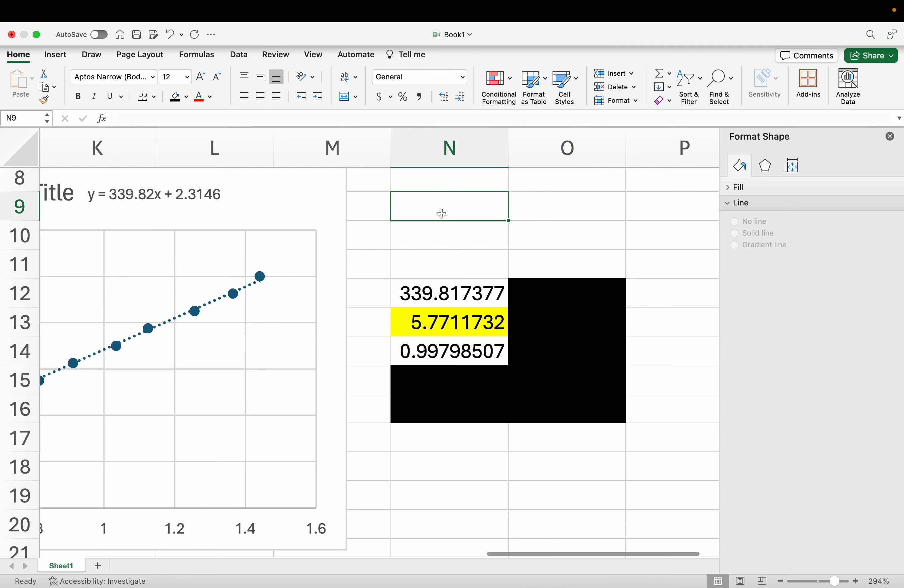
Step: Examine the R-squared value in N14 of the LINEST output as a measure of the fit
left_click(460, 352)
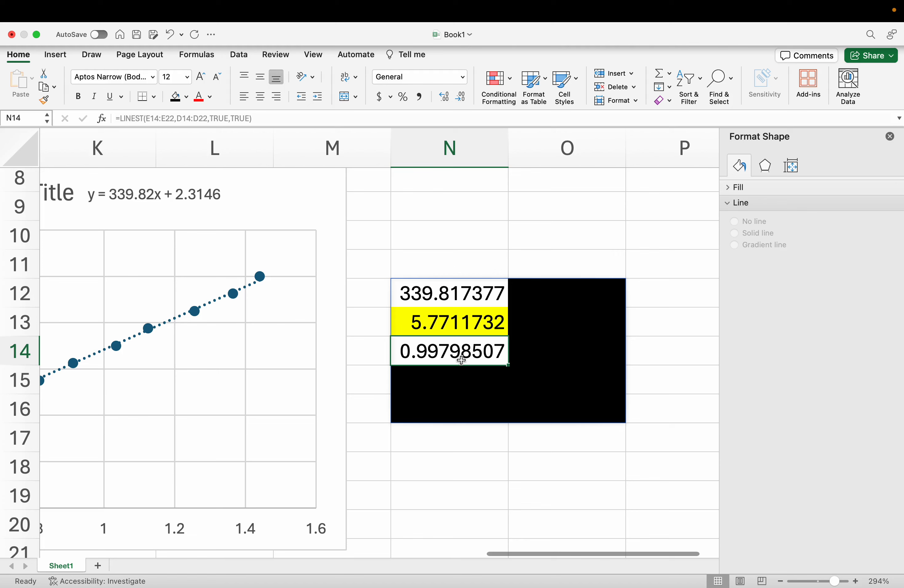
left_click(463, 378)
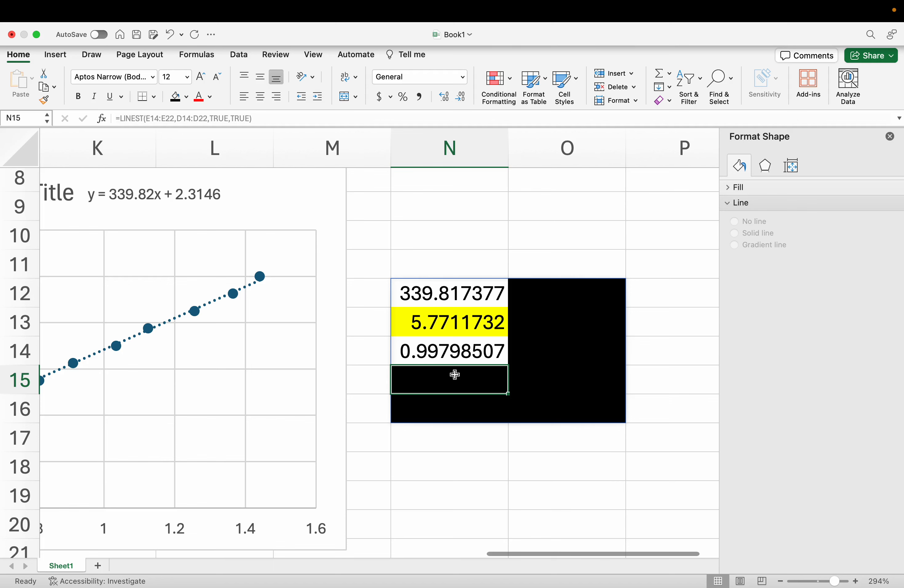
left_click(417, 351)
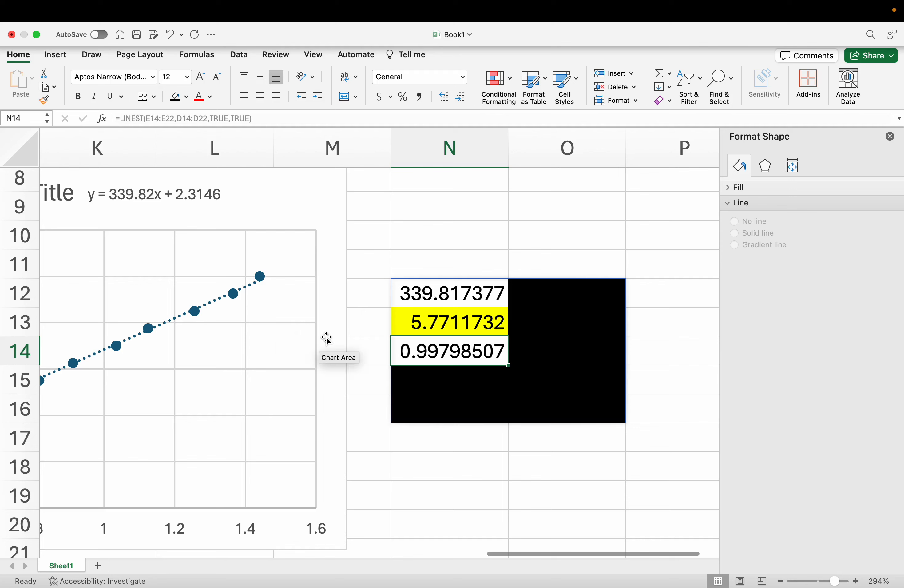
left_click(439, 295)
left_click(437, 256)
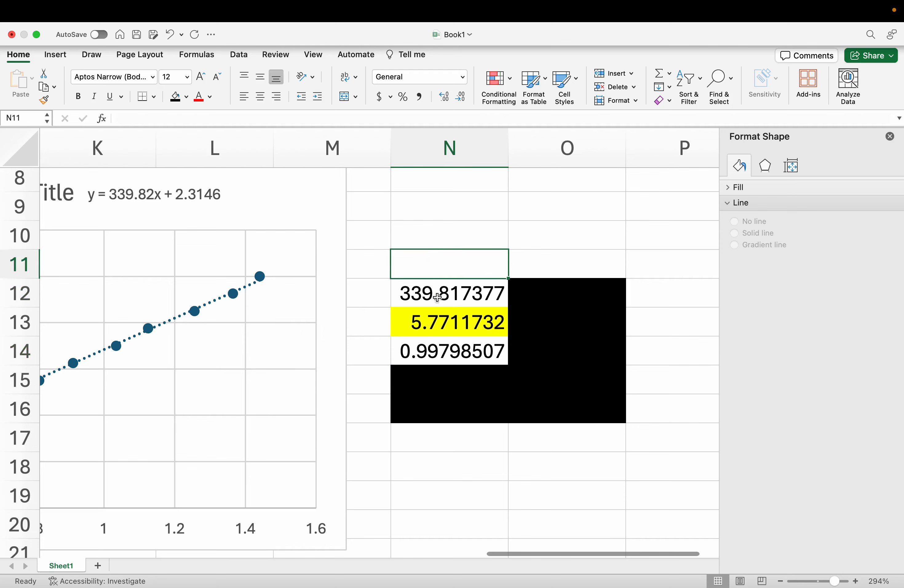
left_click(440, 354)
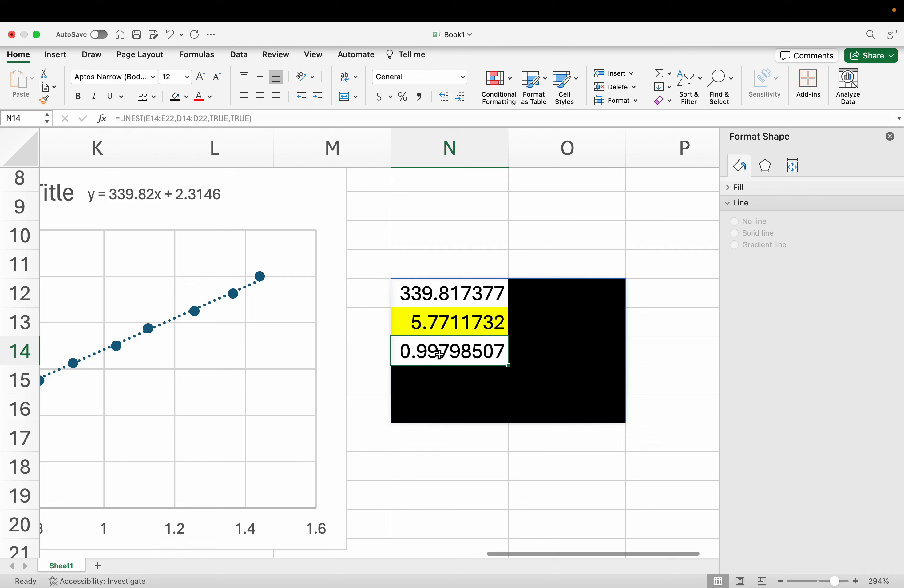
left_click(437, 272)
left_click(446, 354)
Step: Review the slope and its uncertainty in N12:N13 together with N14, undoing any accidental move of the cells
left_click_drag(454, 295, 453, 329)
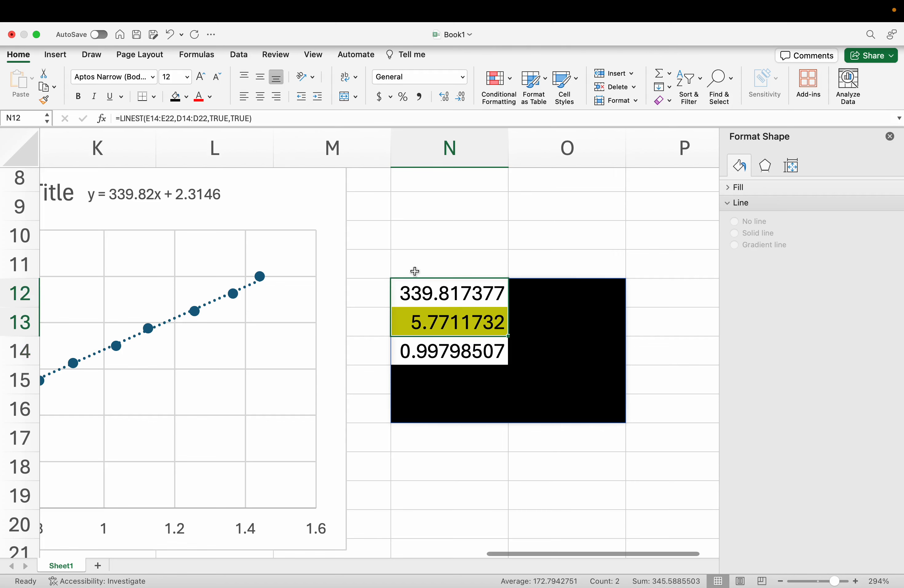
left_click_drag(415, 278, 447, 325)
key("super+z")
left_click(444, 353)
left_click(449, 331)
left_click_drag(434, 295, 435, 310)
left_click(375, 282)
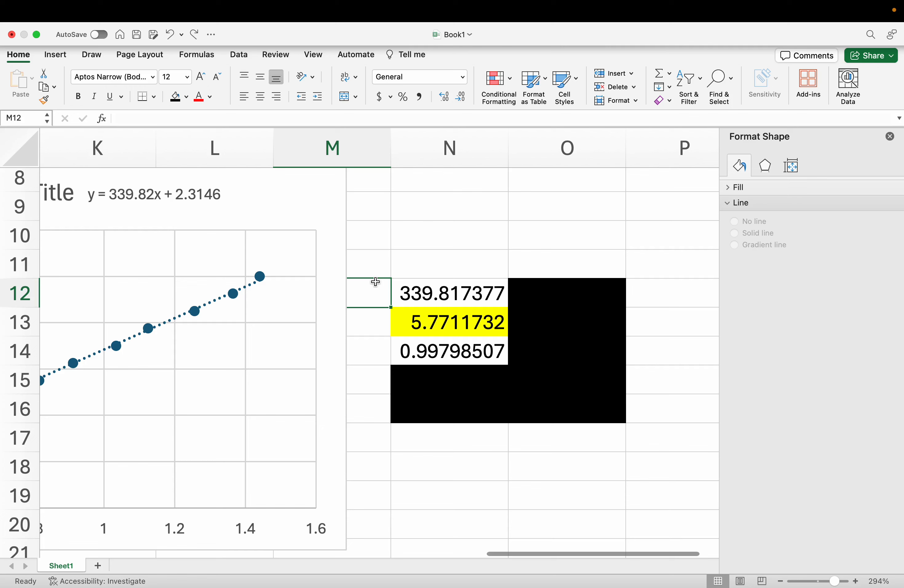